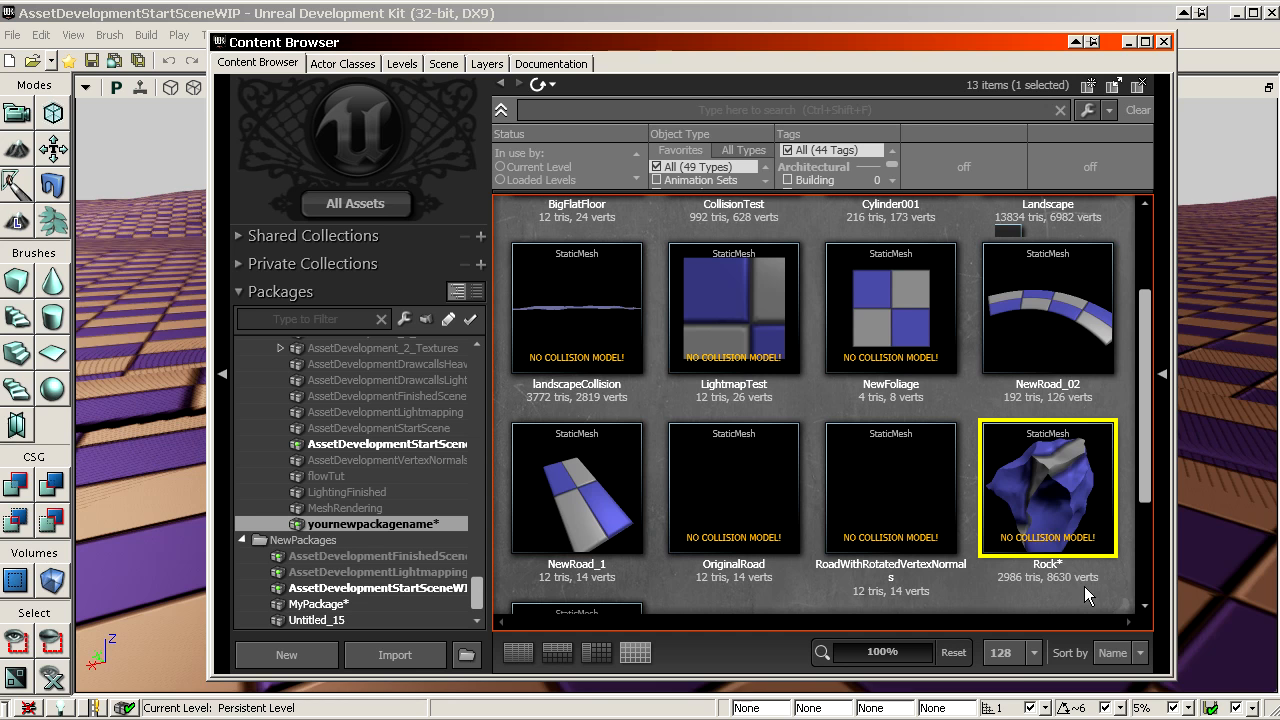
- Switch to 3ds Max and show edged faces on the two dense purple teapots
mouse_move(1032, 510)
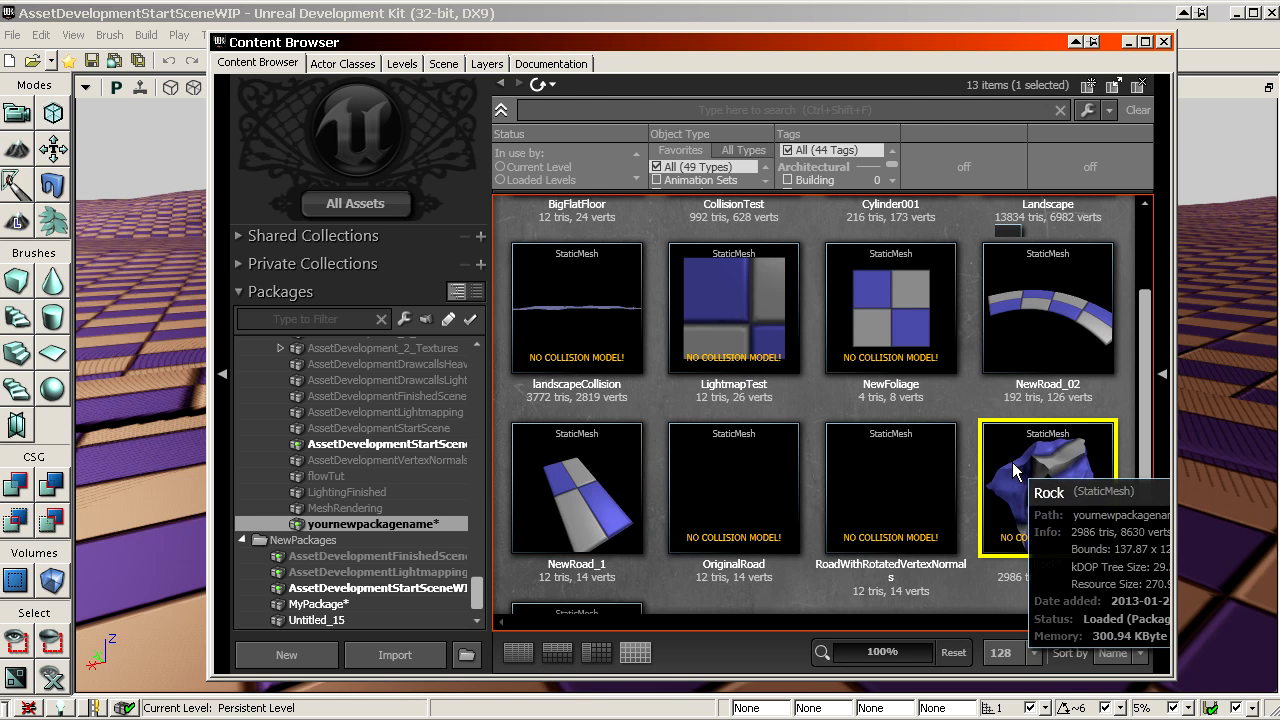
scroll(868, 440, "up", 2)
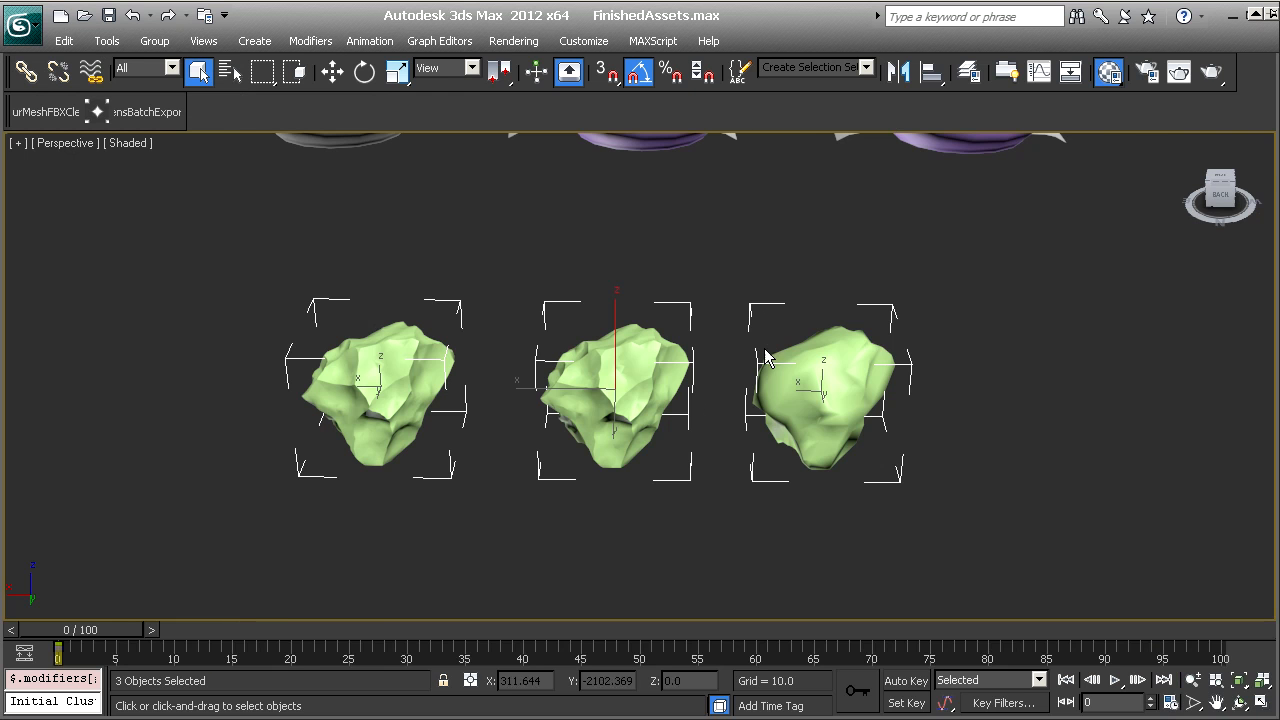
scroll(756, 420, "down", 3)
scroll(781, 414, "up", 4)
scroll(781, 414, "up", 4)
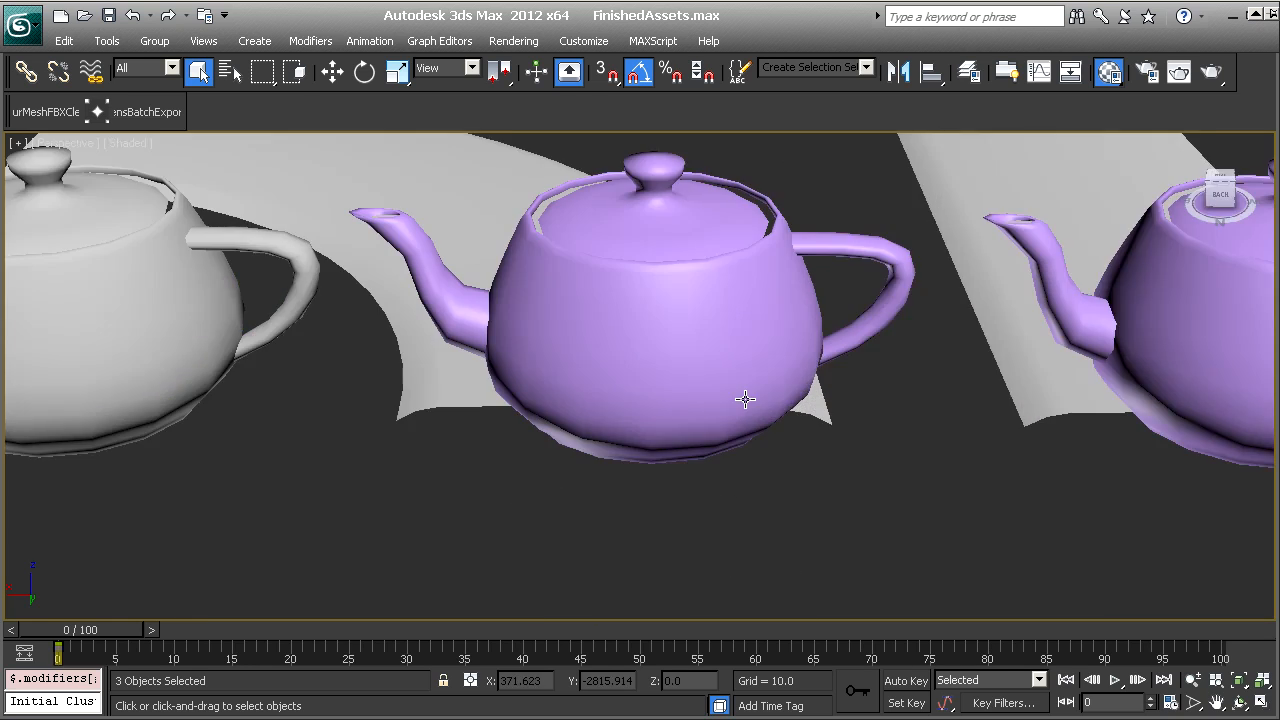
middle_click_drag(457, 428, 462, 455)
scroll(480, 455, "down", 3)
middle_click_drag(594, 444, 710, 435)
scroll(660, 403, "up", 3)
scroll(660, 403, "down", 2)
middle_click_drag(512, 419, 789, 451)
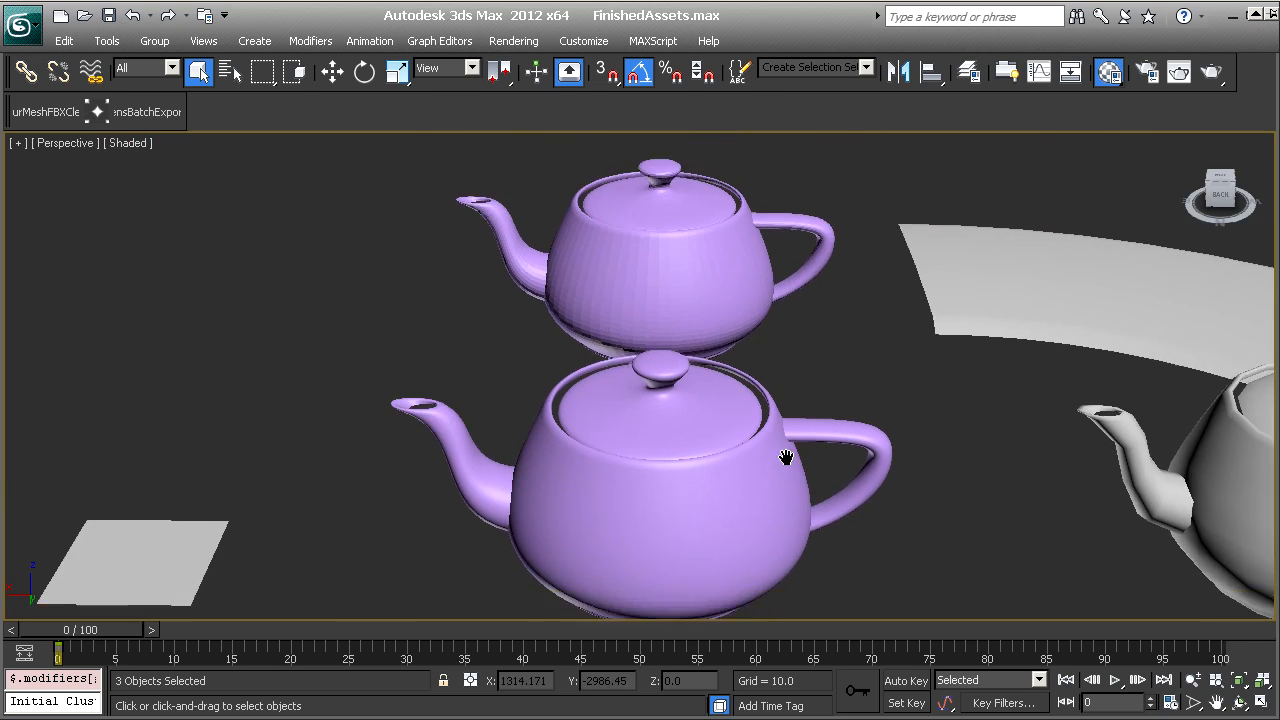
scroll(754, 391, "up", 4)
key("F4")
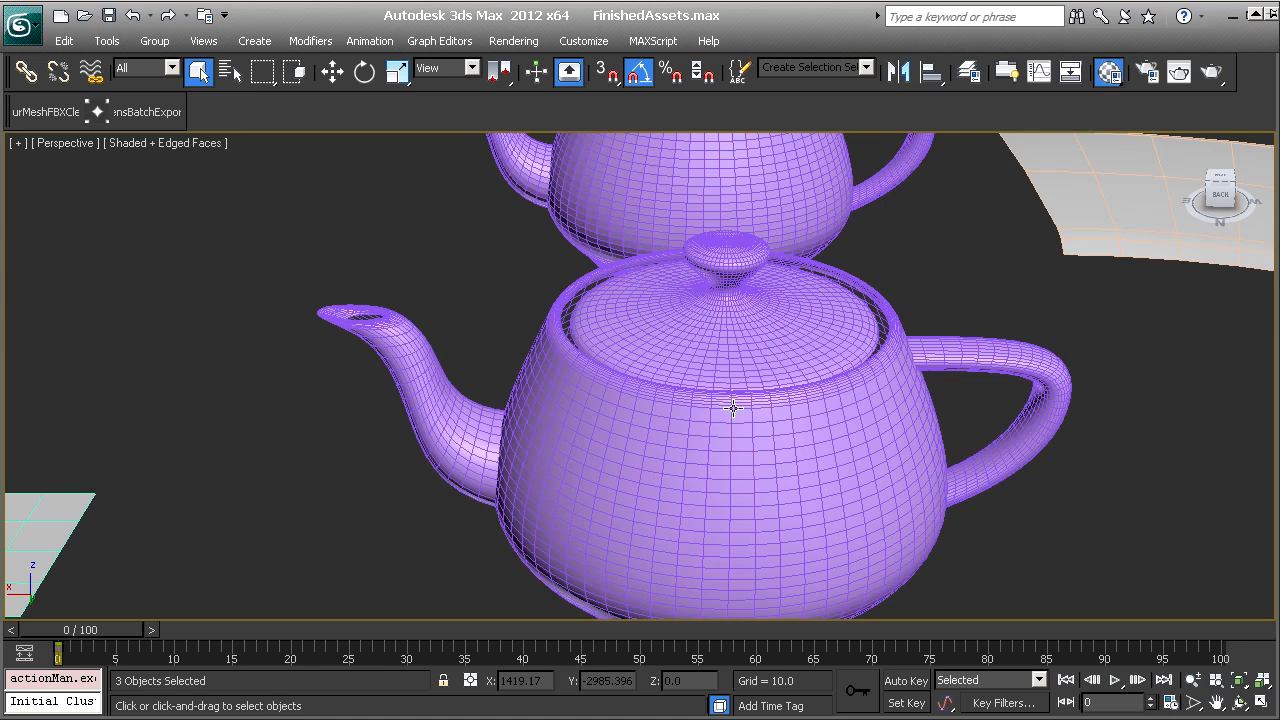
- Compare the triangle counts of the front and rear purple teapots with Polygon Count
key("F4")
left_click(722, 395)
left_click_drag(0, 57, 343, 48)
middle_click_drag(644, 225, 729, 398)
key("F4")
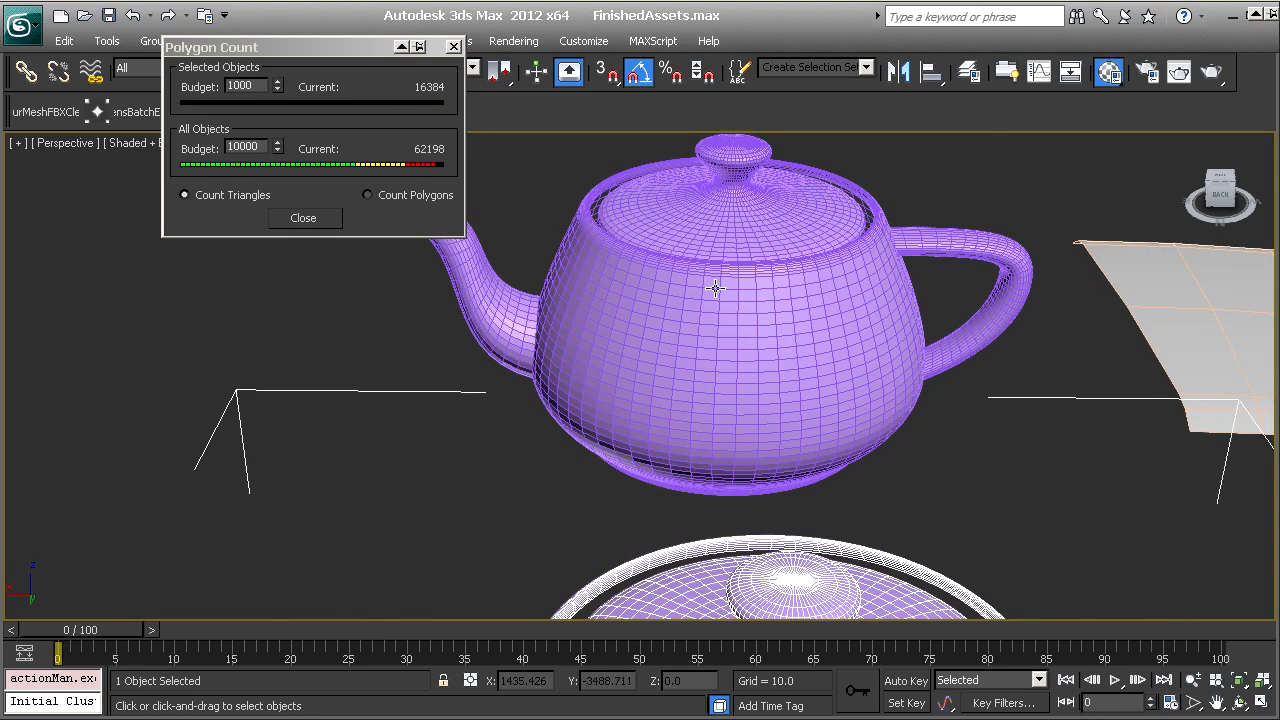
left_click(713, 287)
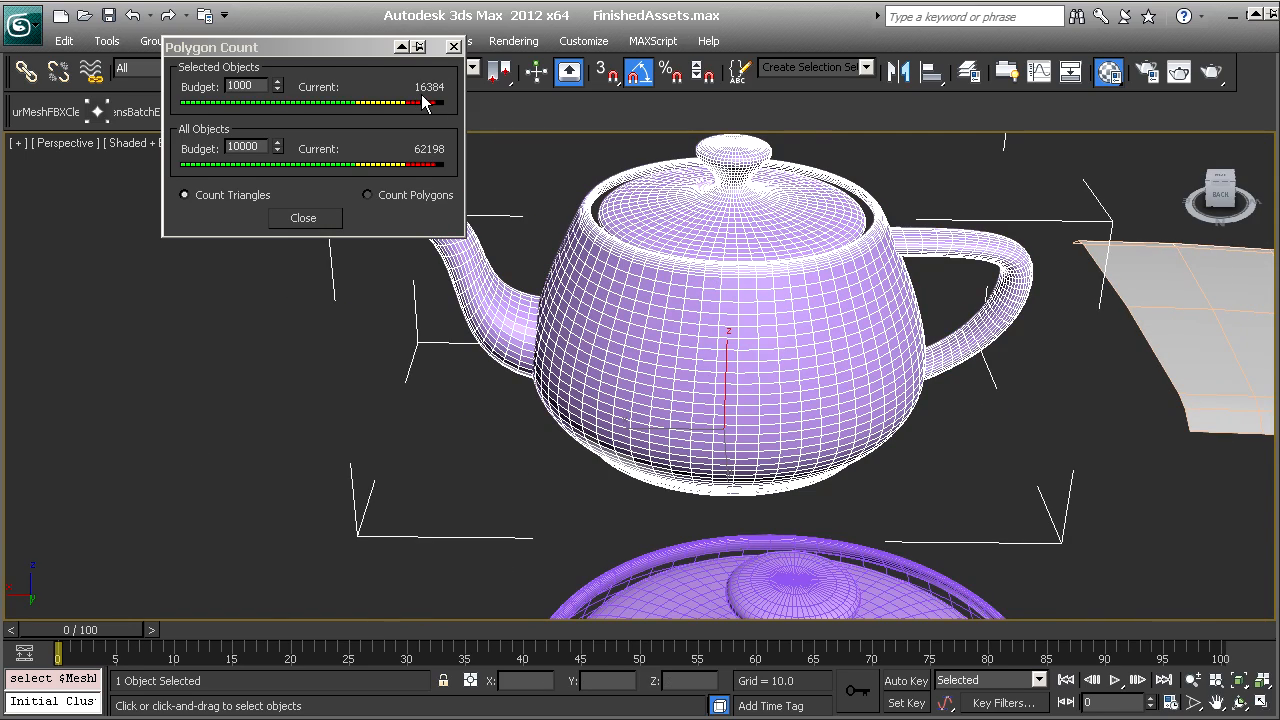
- Turn off edged faces, examine the surface shading of both purple teapots up close, and close Polygon Count
key("F4")
middle_click_drag(688, 300, 727, 370)
scroll(727, 370, "up", 12)
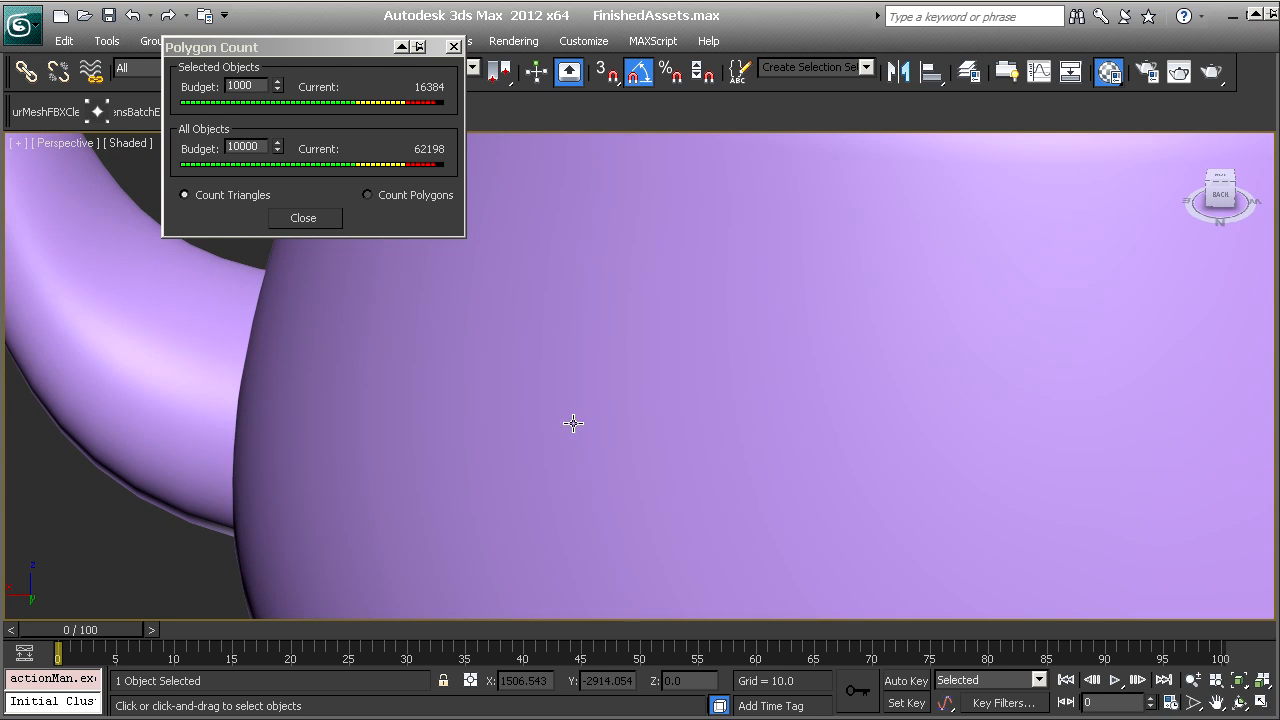
scroll(745, 330, "down", 8)
scroll(218, 327, "up", 3)
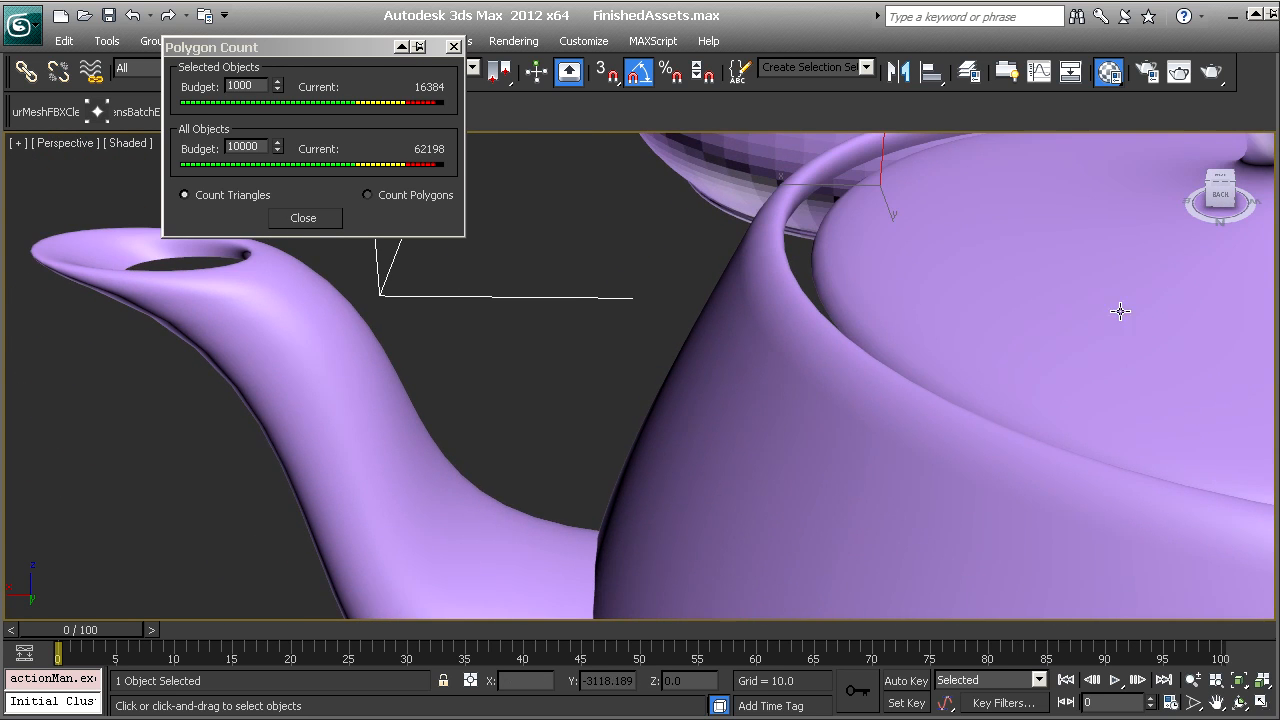
middle_click_drag(1121, 312, 583, 320, "alt")
scroll(650, 450, "down", 5)
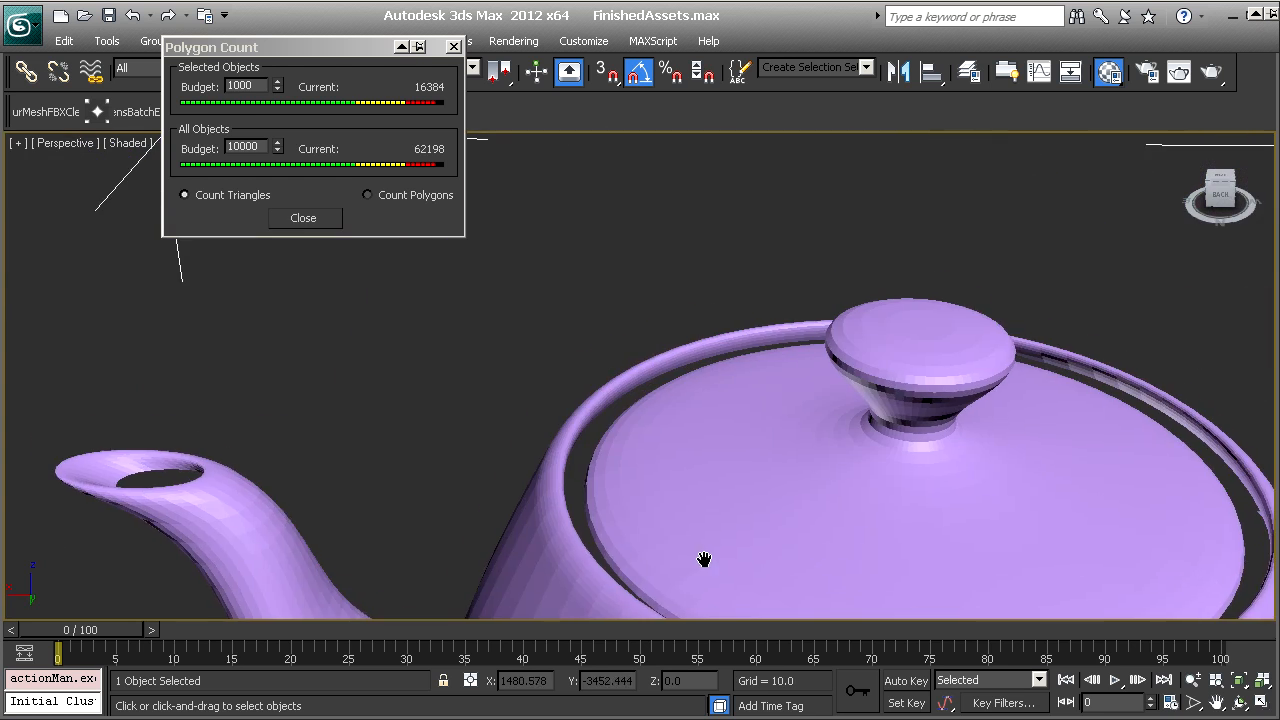
scroll(685, 352, "up", 8)
middle_click_drag(694, 360, 689, 292)
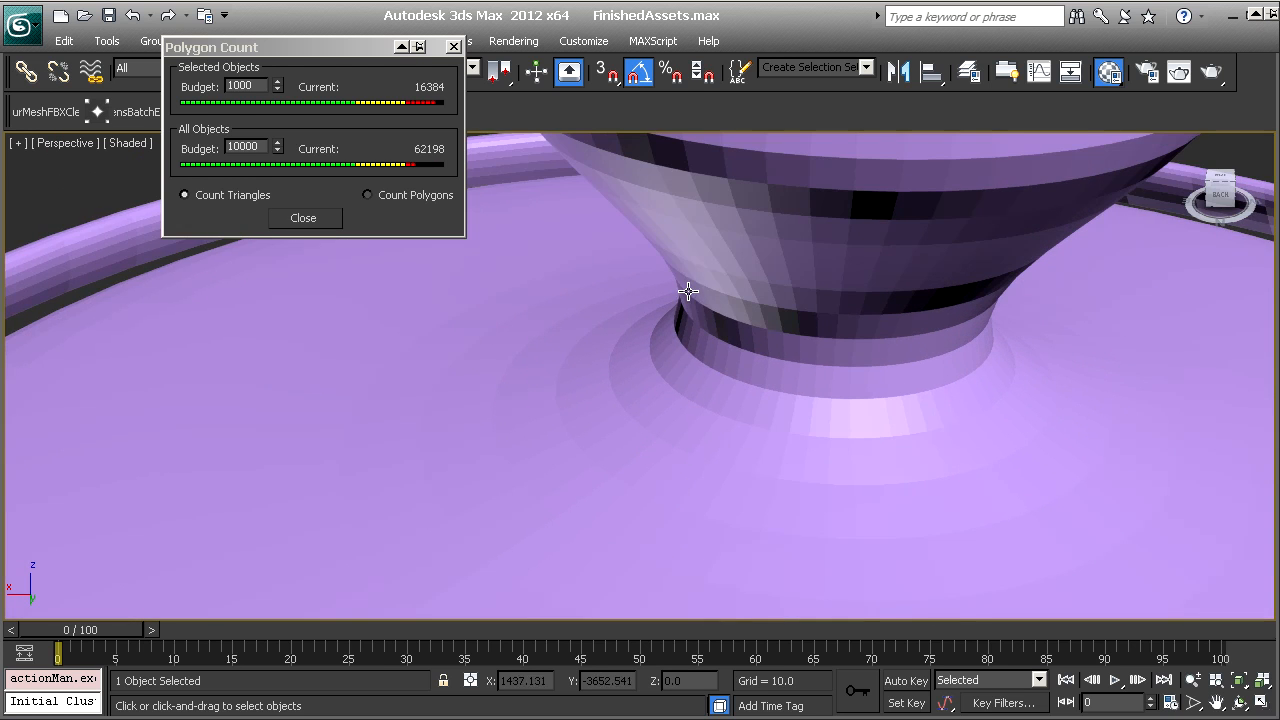
scroll(783, 364, "down", 6)
middle_click_drag(680, 404, 700, 357)
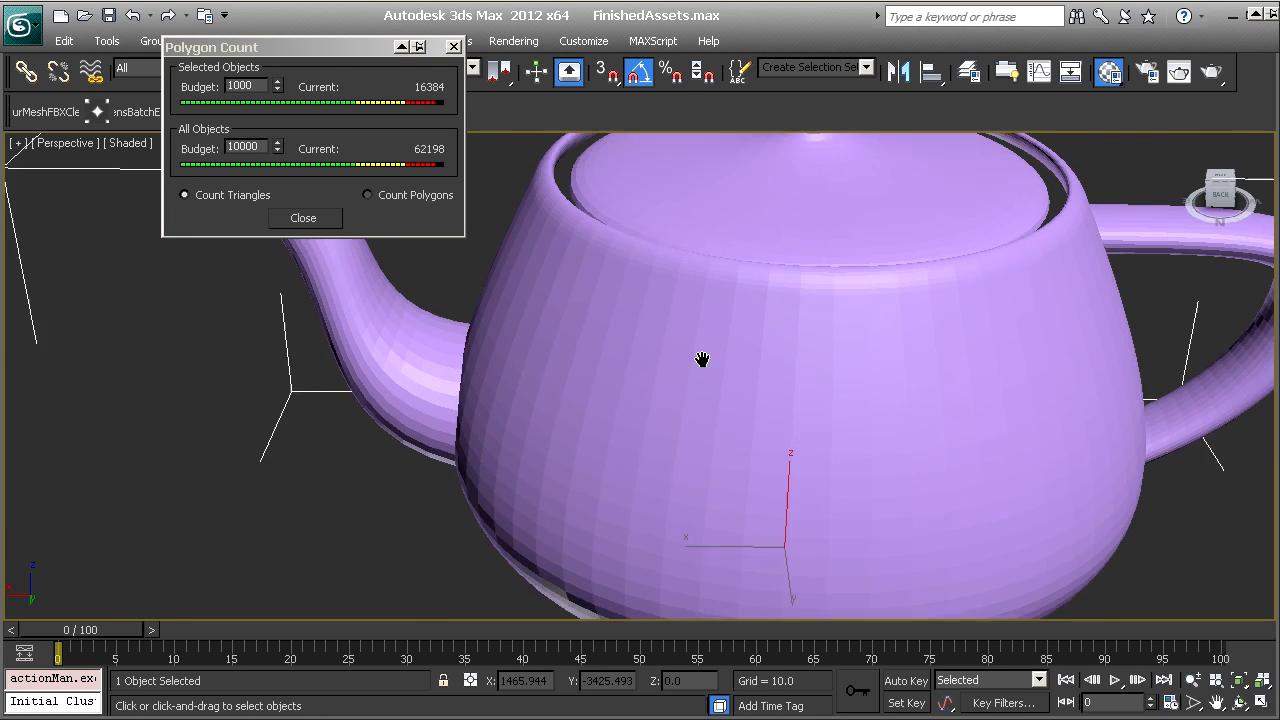
left_click(220, 48)
left_click(453, 46)
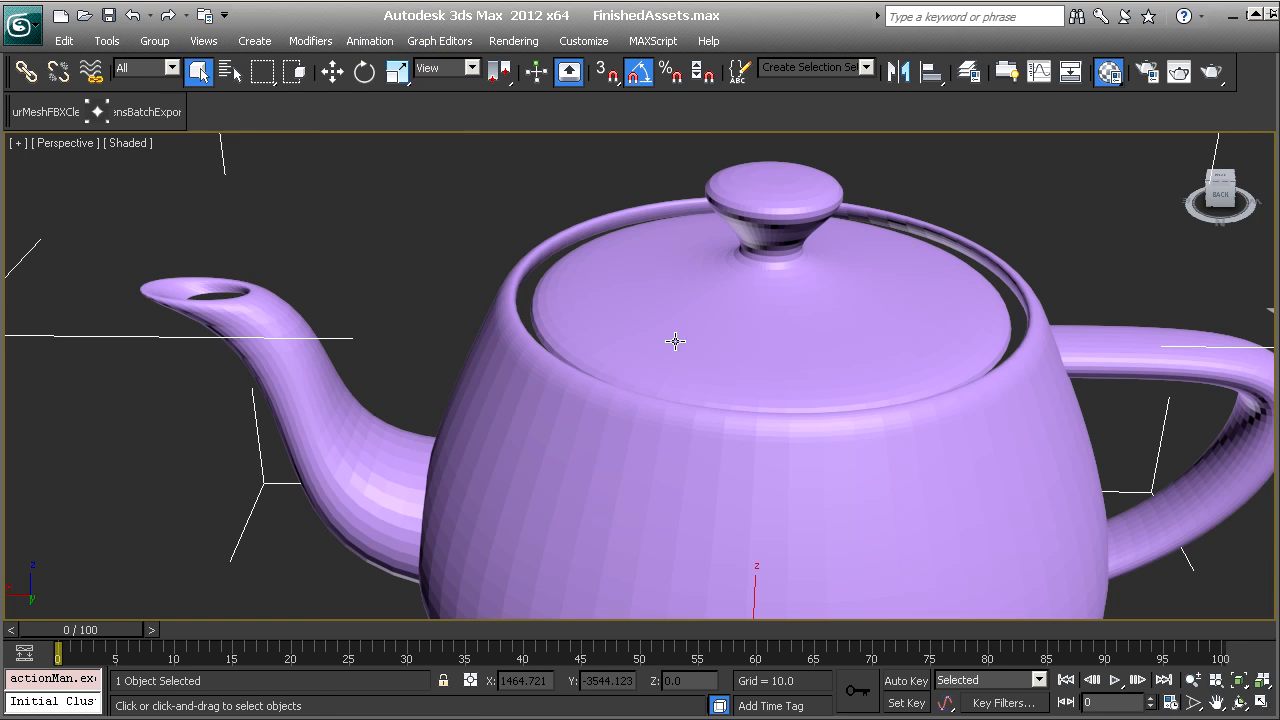
- Select both purple teapots and export them as separate FBX files
scroll(675, 341, "down", 6)
middle_click_drag(640, 400, 600, 380, "alt")
key("w")
left_click(570, 449, "ctrl")
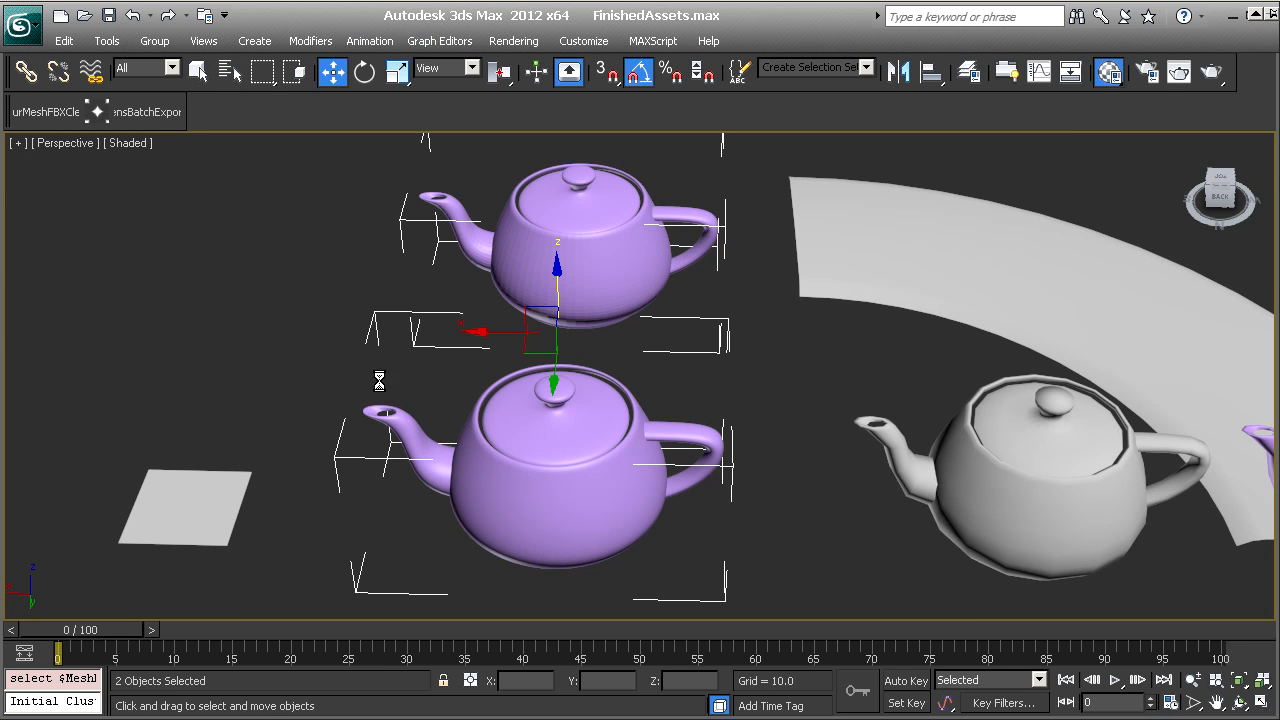
key("Return")
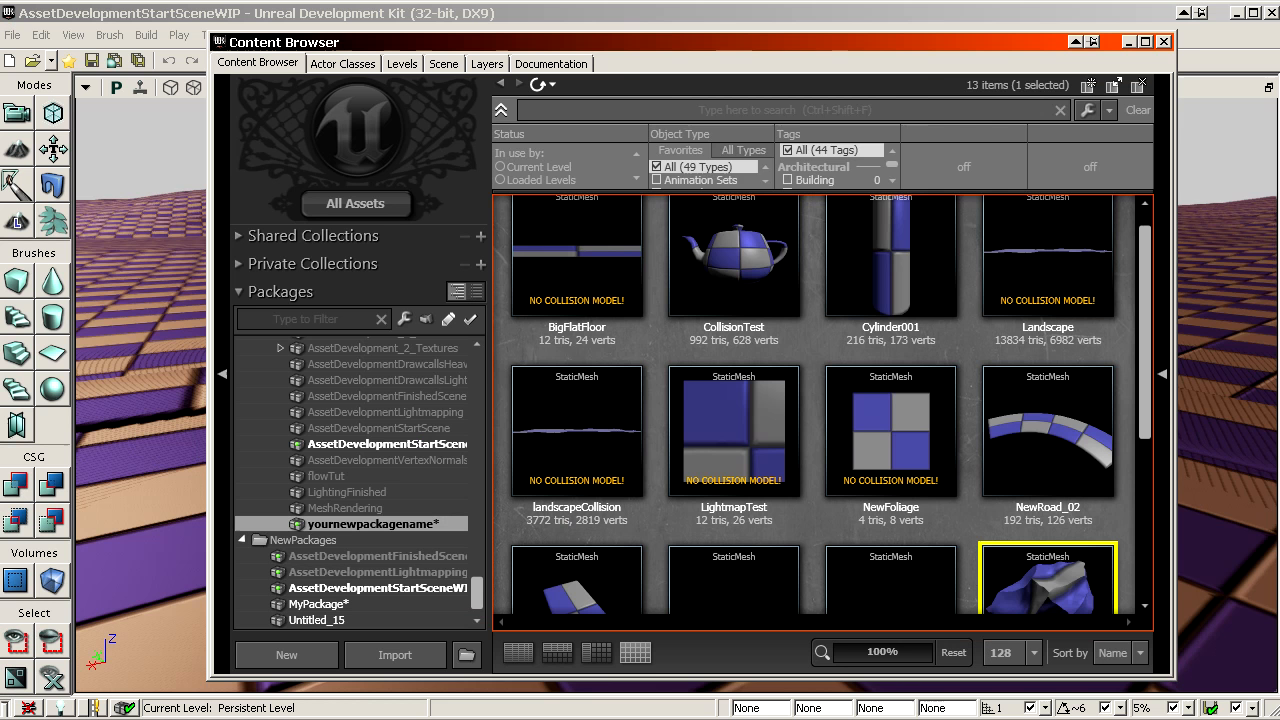
- In Unreal Development Kit, import MeshRenderTest7.FBX and MeshRenderTestPolys.FBX as static meshes into the package yournewpackagename
left_click(432, 651)
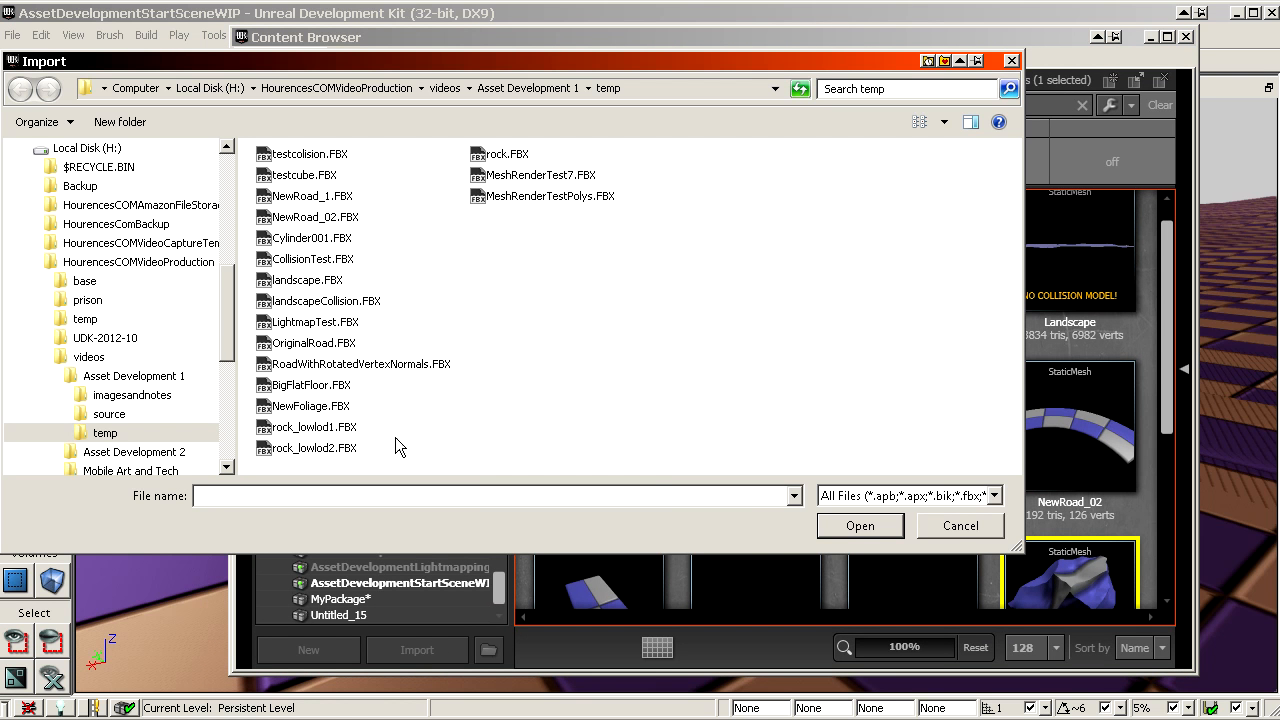
right_click(482, 270)
key("Escape")
right_click(574, 282)
left_click(640, 330)
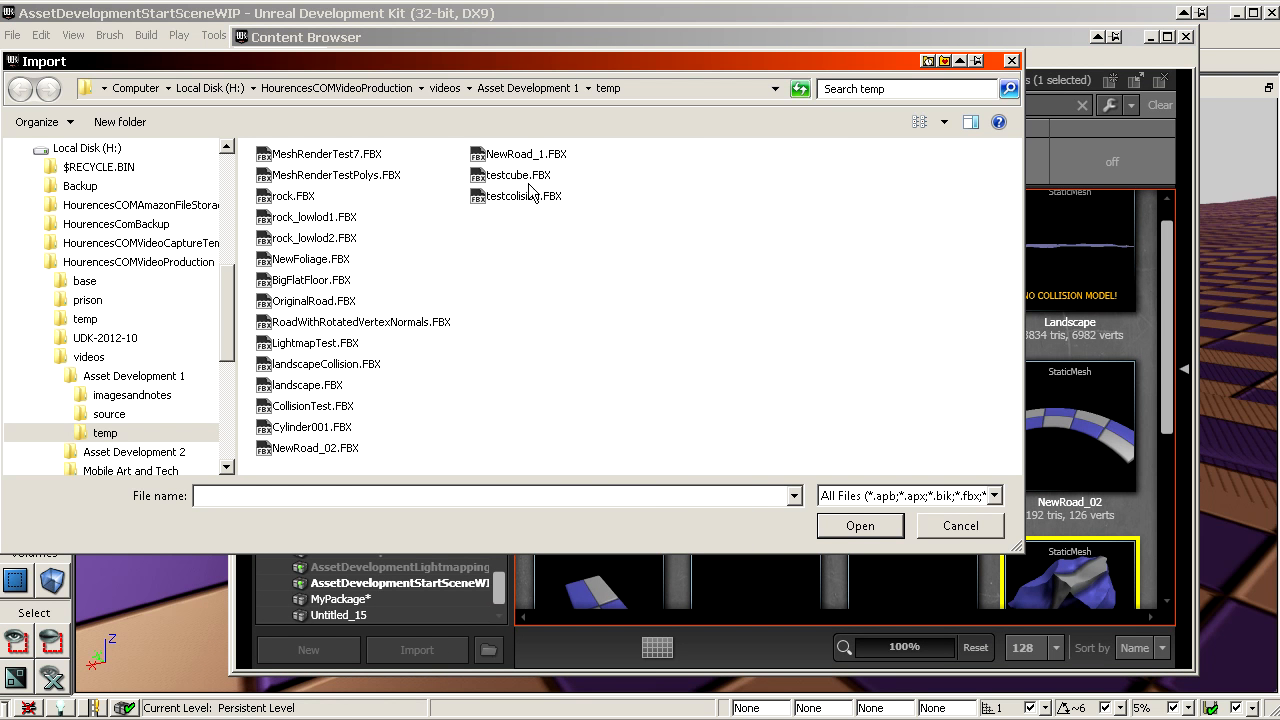
double_click(330, 156)
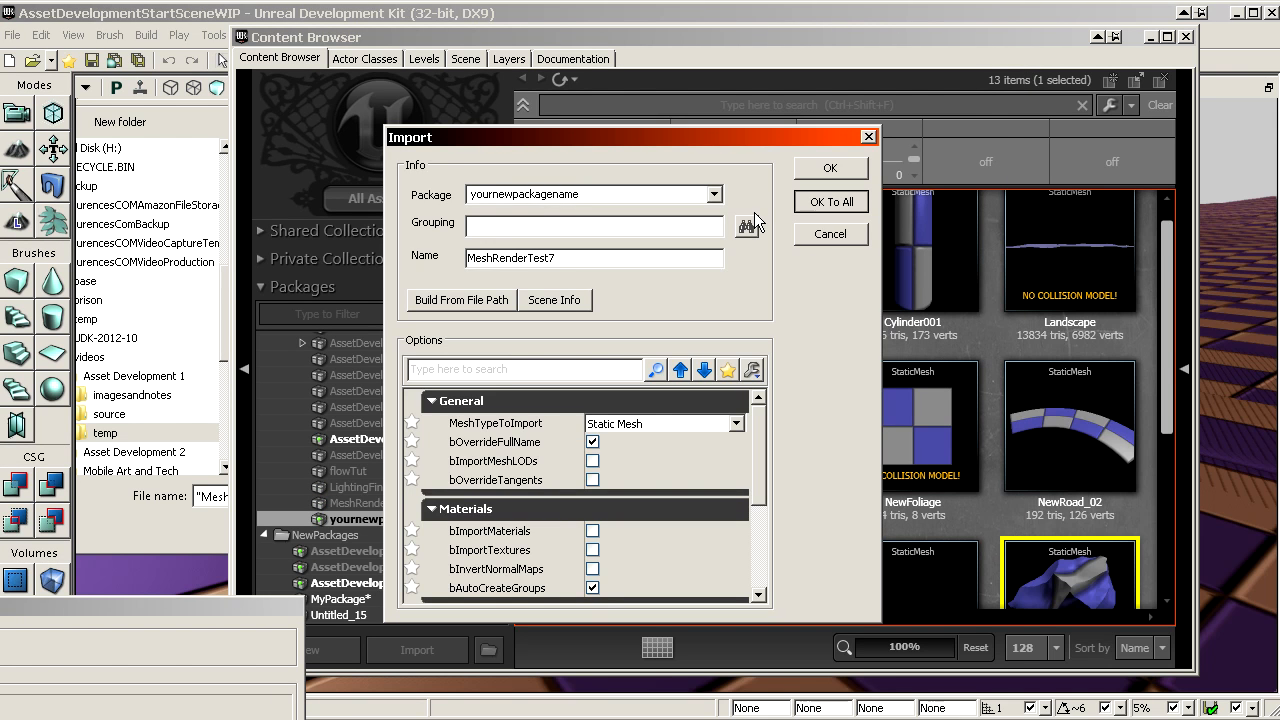
key("Return")
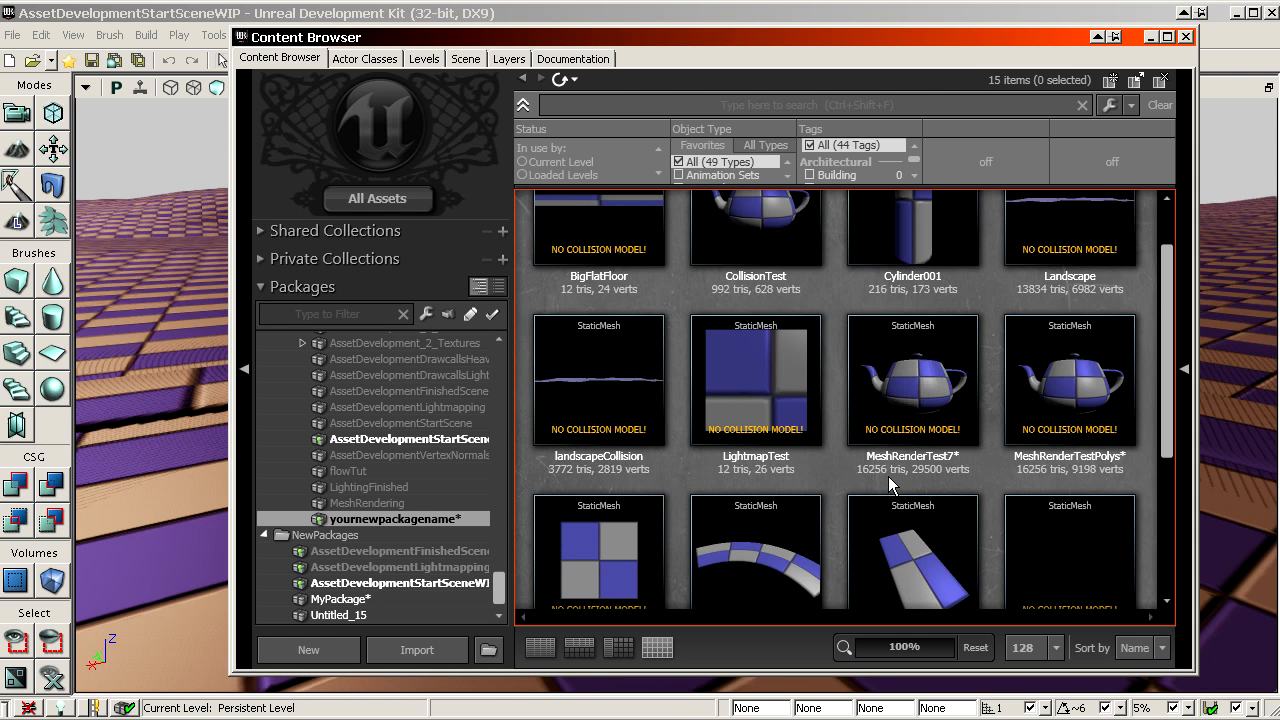
- Open MeshRenderTest7 in the Static Mesh Editor and inspect the teapot's shading
double_click(918, 386)
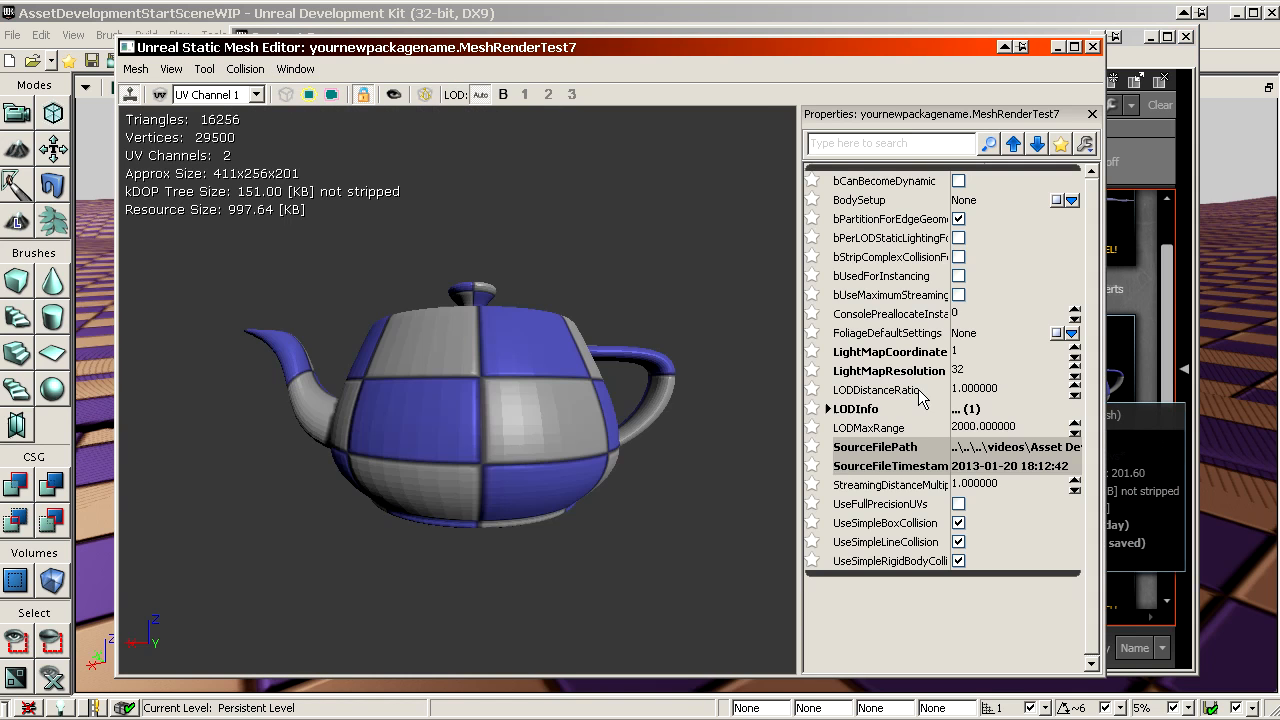
left_click_drag(947, 52, 878, 46)
left_click_drag(512, 440, 560, 510)
mouse_move(390, 440)
left_mouse_down()
mouse_move(420, 400)
mouse_move(440, 290)
mouse_move(440, 390)
mouse_move(425, 450)
mouse_move(405, 460)
left_mouse_up()
- Open MeshRenderTestPolys in a second Static Mesh Editor, inspect the teapot, and move its window clear of the first mesh's statistics
left_click(1067, 351)
double_click(1067, 351)
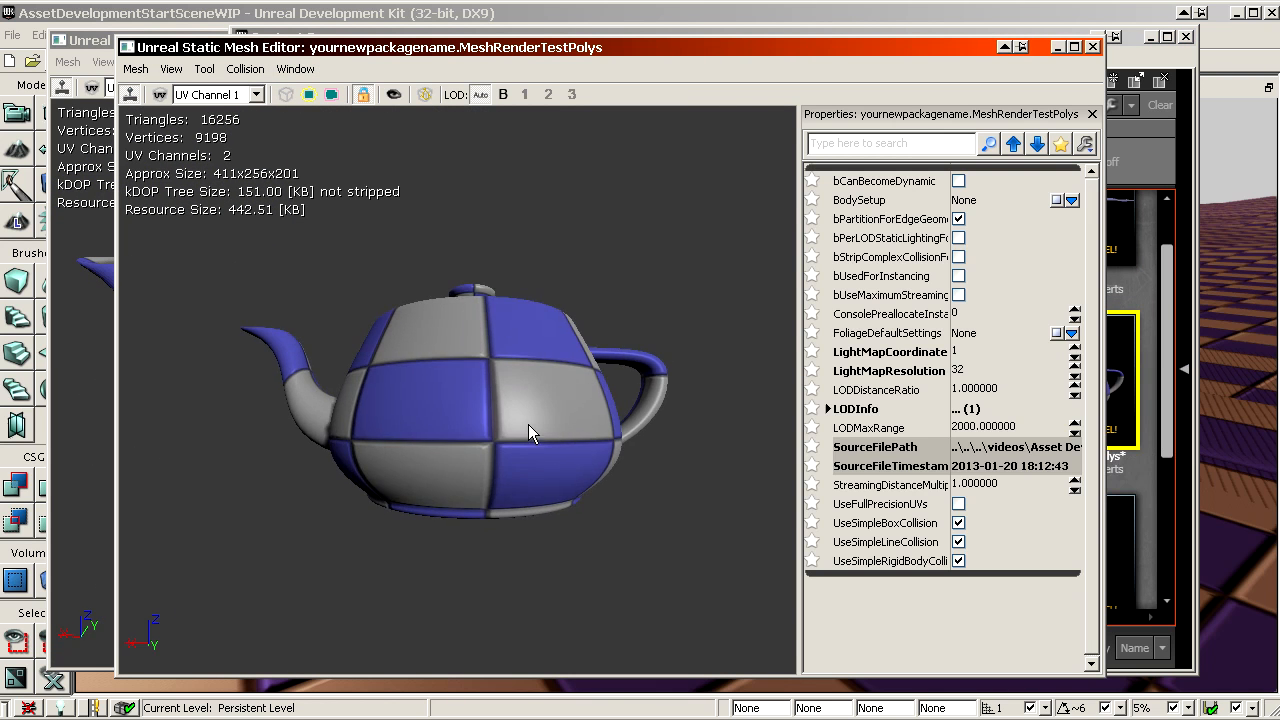
mouse_move(528, 424)
left_mouse_down()
mouse_move(520, 290)
mouse_move(530, 400)
left_mouse_up()
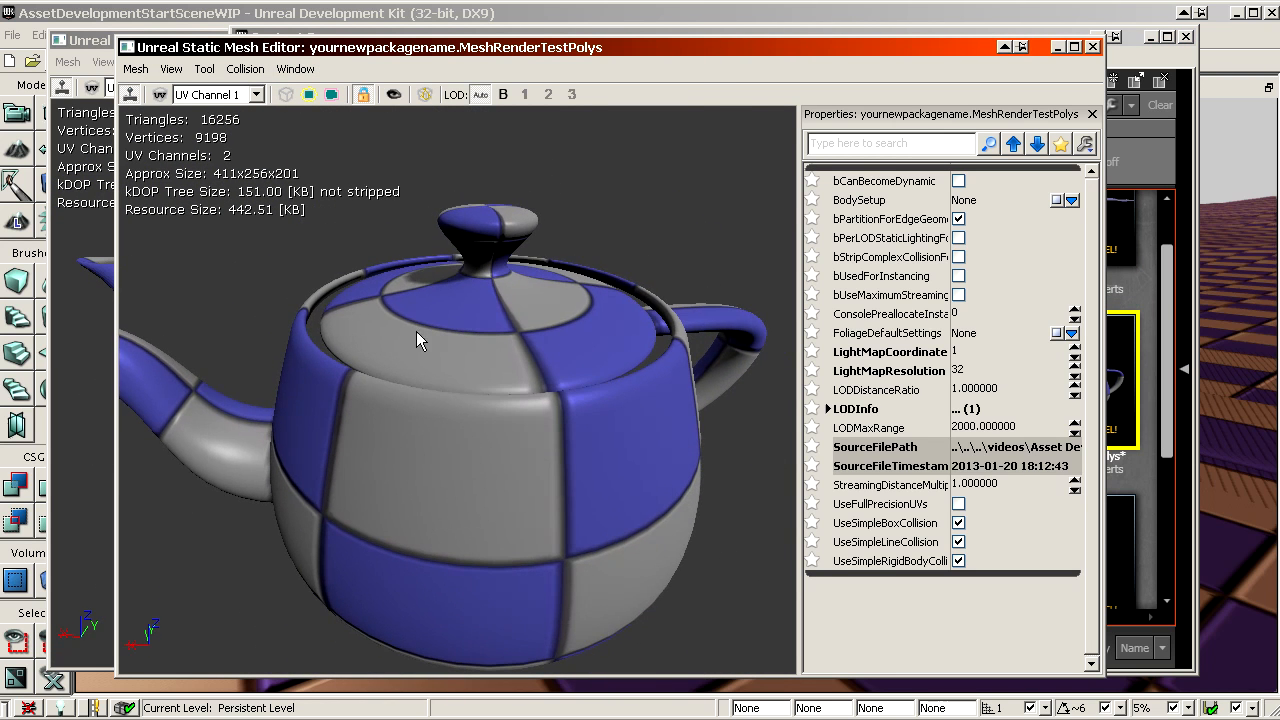
left_click_drag(308, 52, 511, 44)
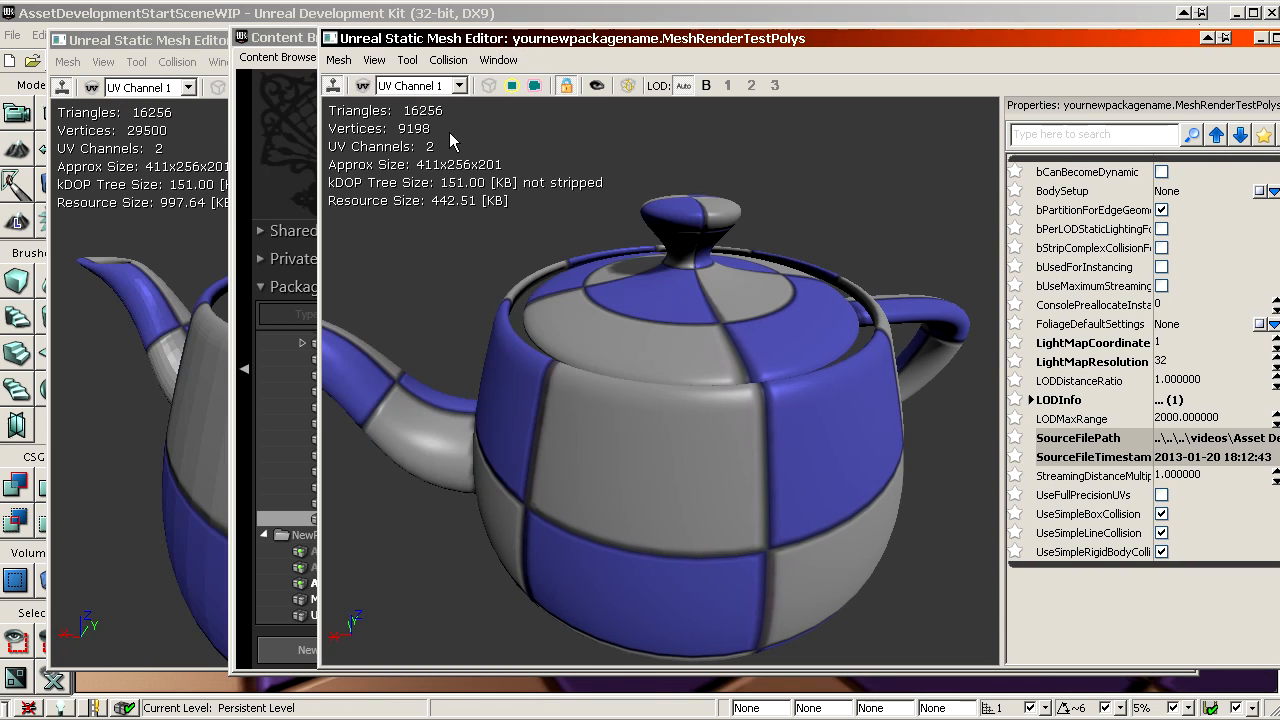
- Arrange the MeshRenderTest7 editor window so both meshes' statistics show, and compare their triangle and vertex counts
left_click(187, 59)
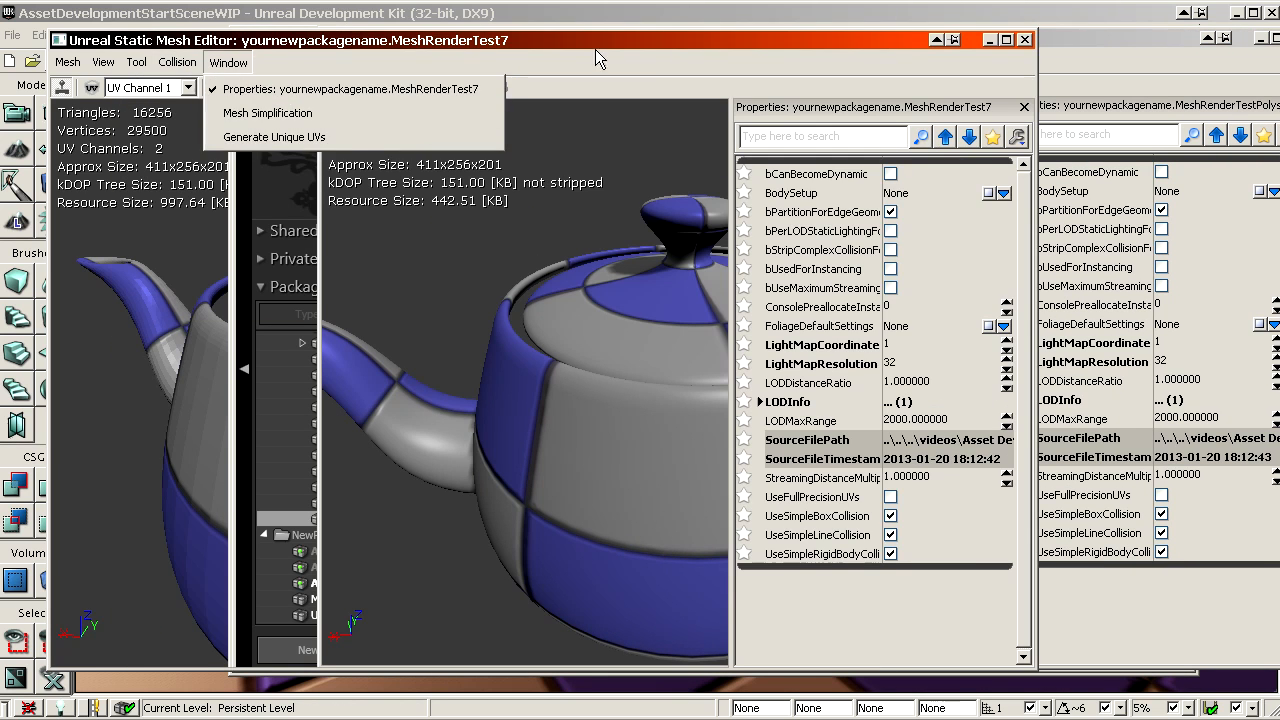
left_click_drag(658, 40, 750, 218)
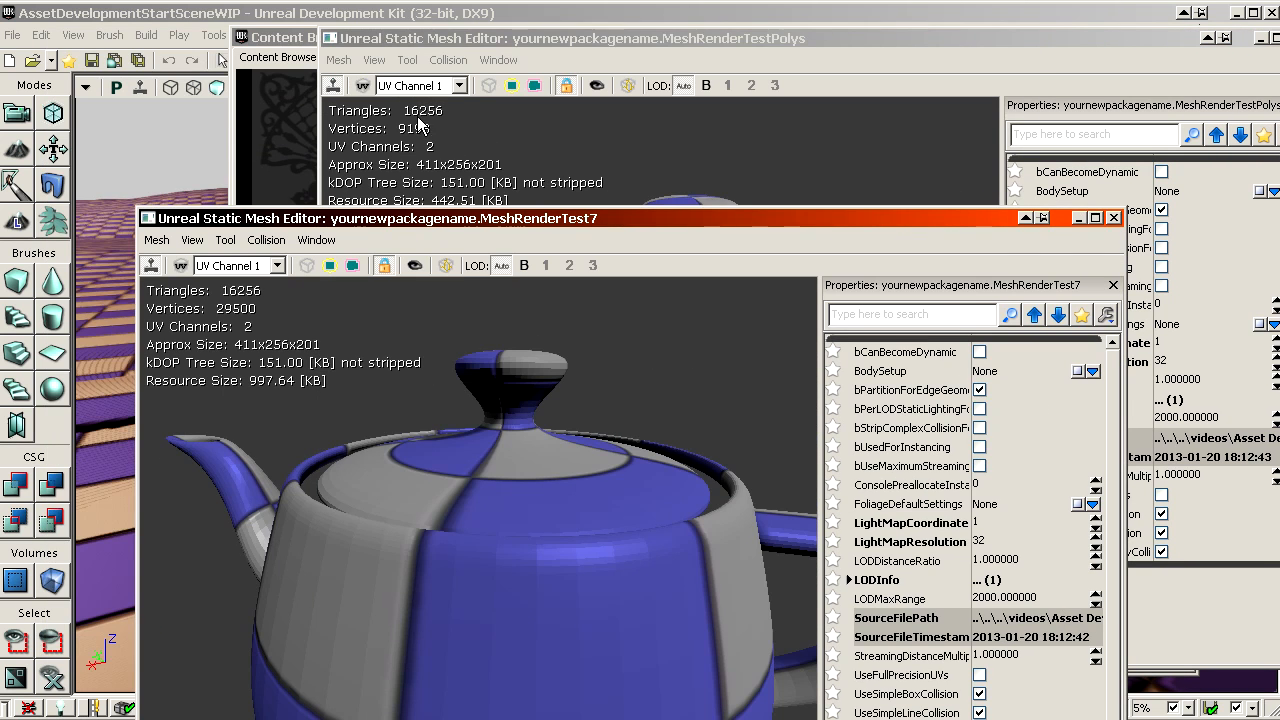
left_click(548, 50)
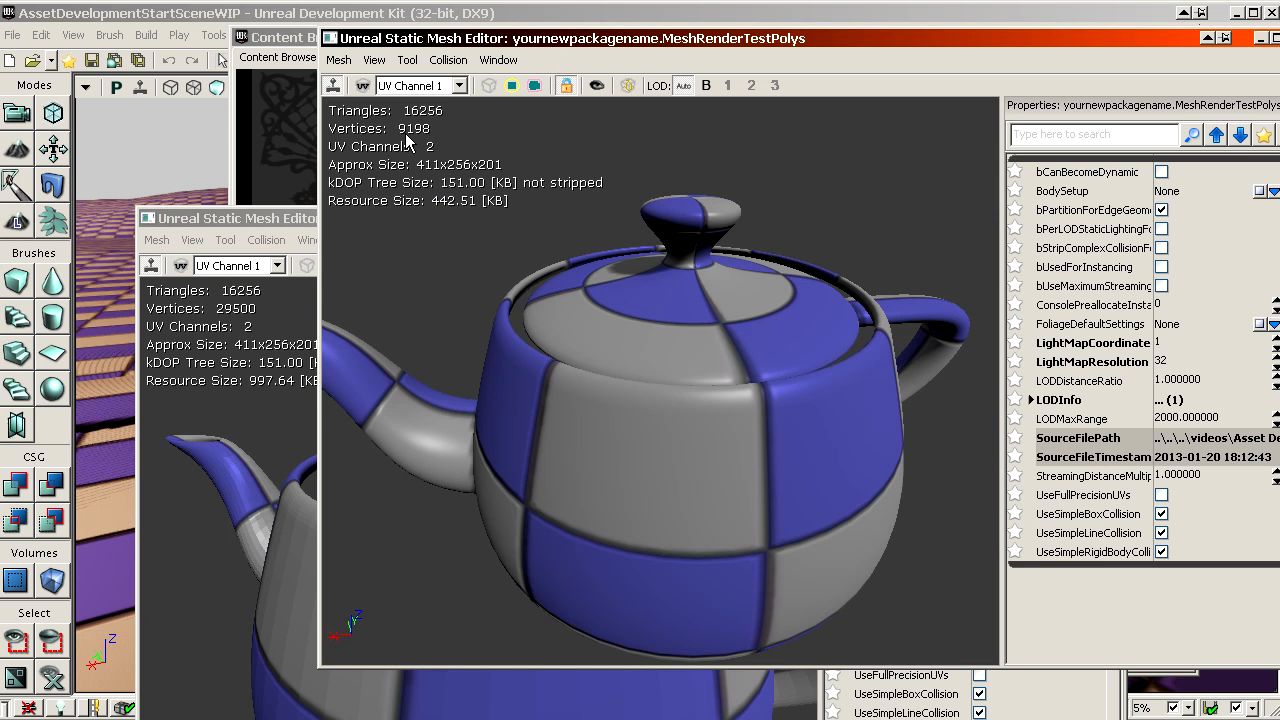
left_click(271, 350)
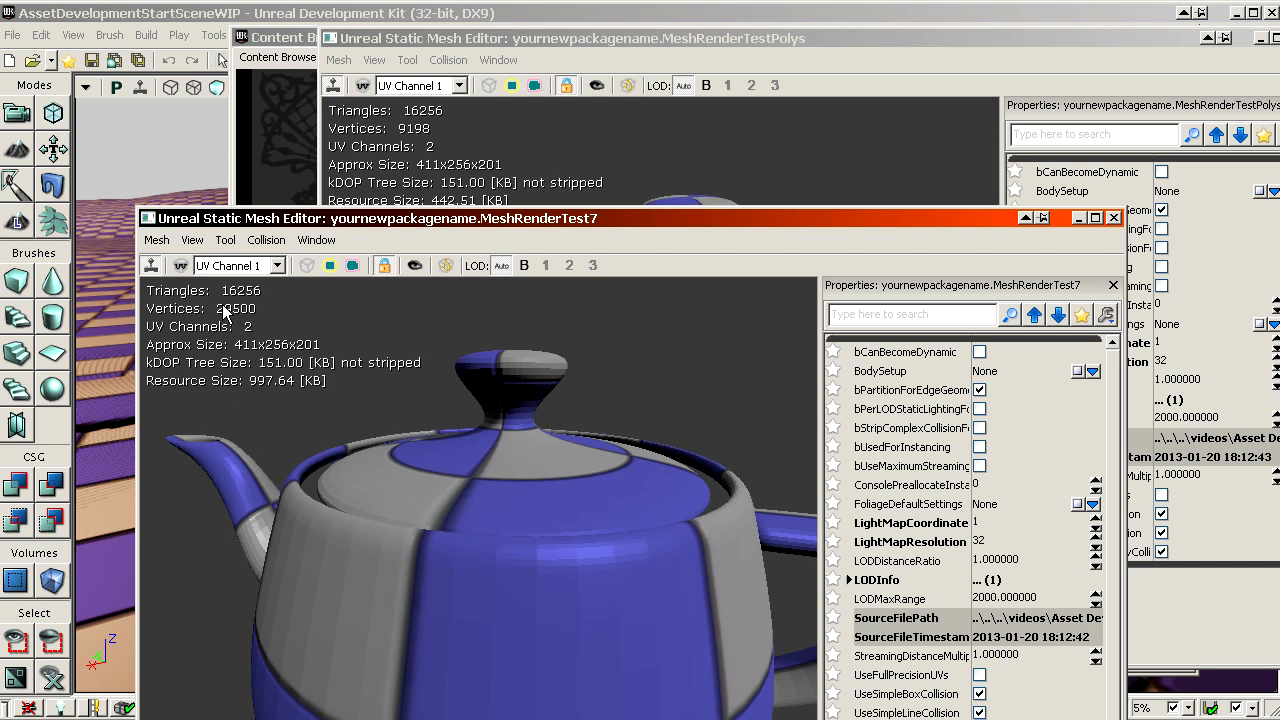
left_click(470, 141)
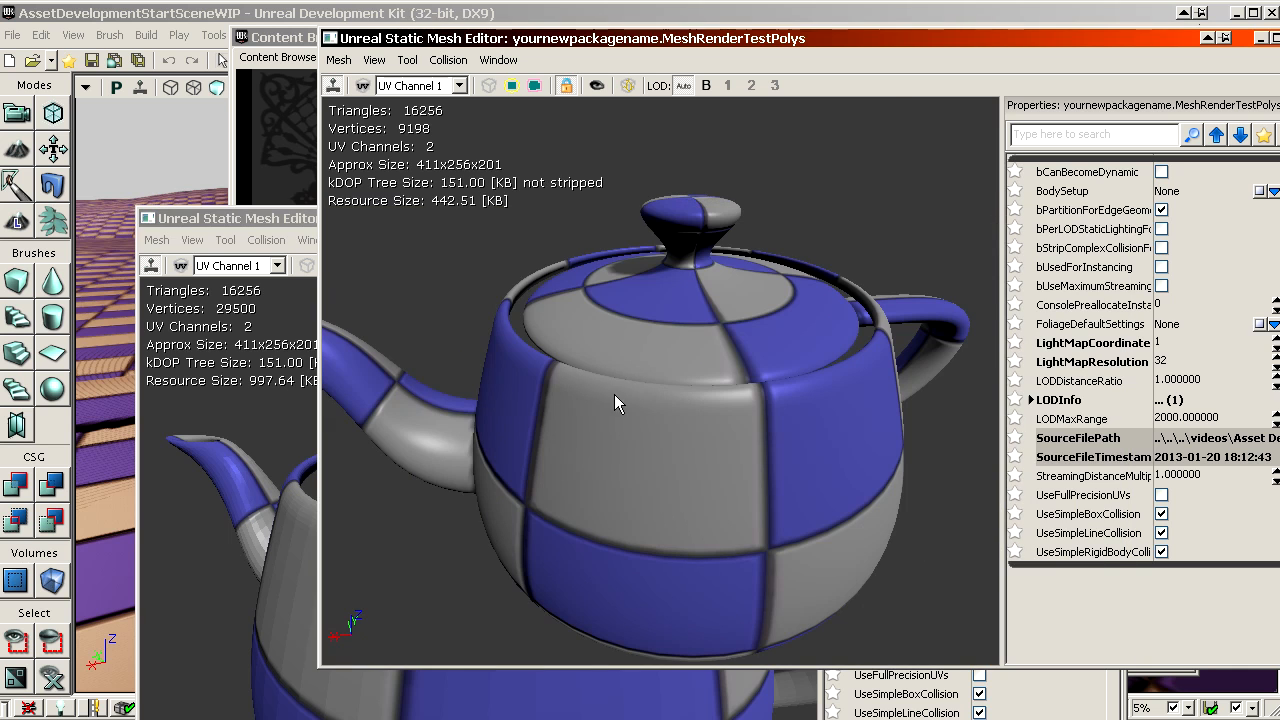
- Examine the surface shading of the MeshRenderTestPolys teapot up close
left_click_drag(645, 427, 660, 370)
right_click_drag(645, 427, 645, 375)
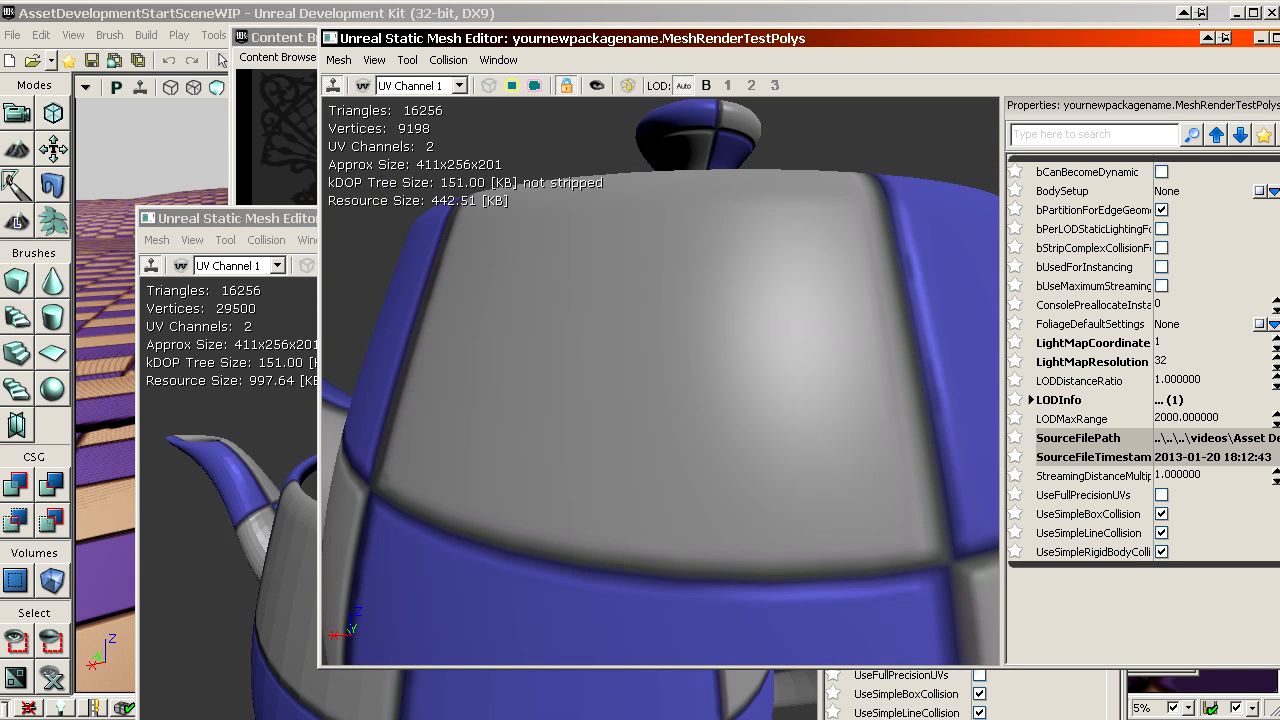
right_click_drag(556, 200, 556, 266)
left_click_drag(530, 262, 556, 266)
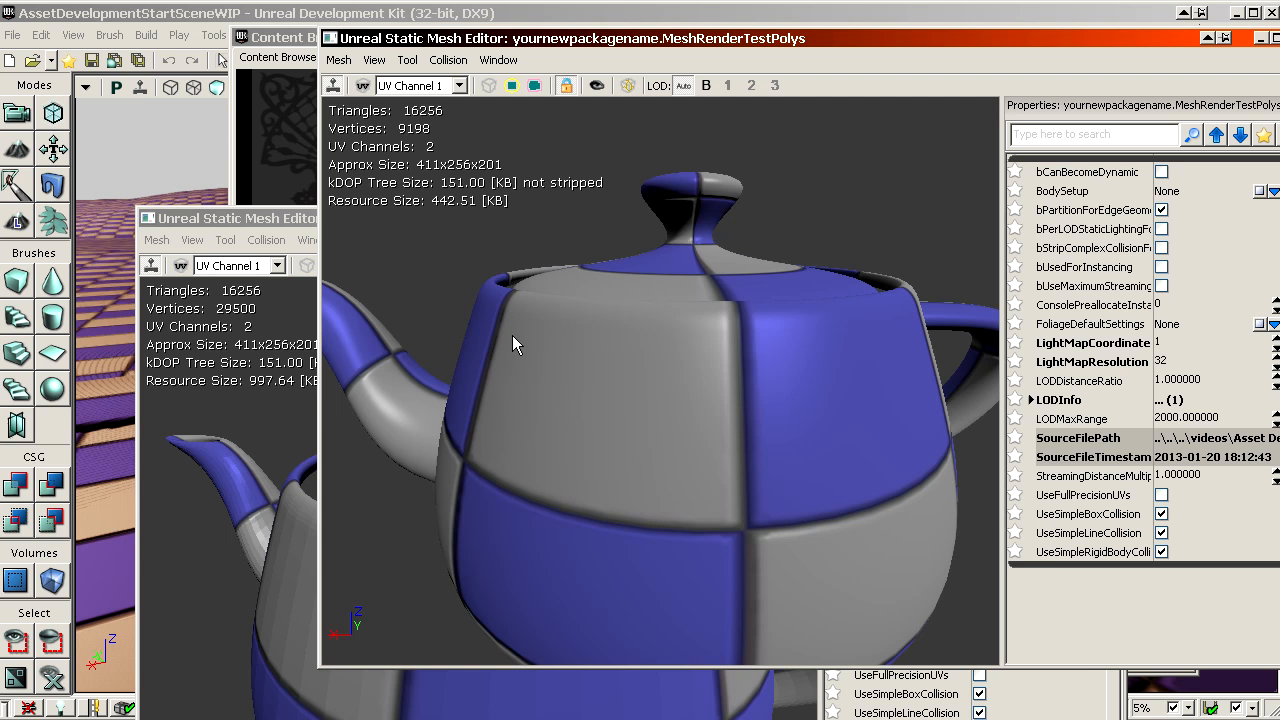
- Examine the MeshRenderTest7 teapot's shading and compare its resource size with that of MeshRenderTestPolys
left_click(285, 500)
left_click_drag(457, 577, 447, 549)
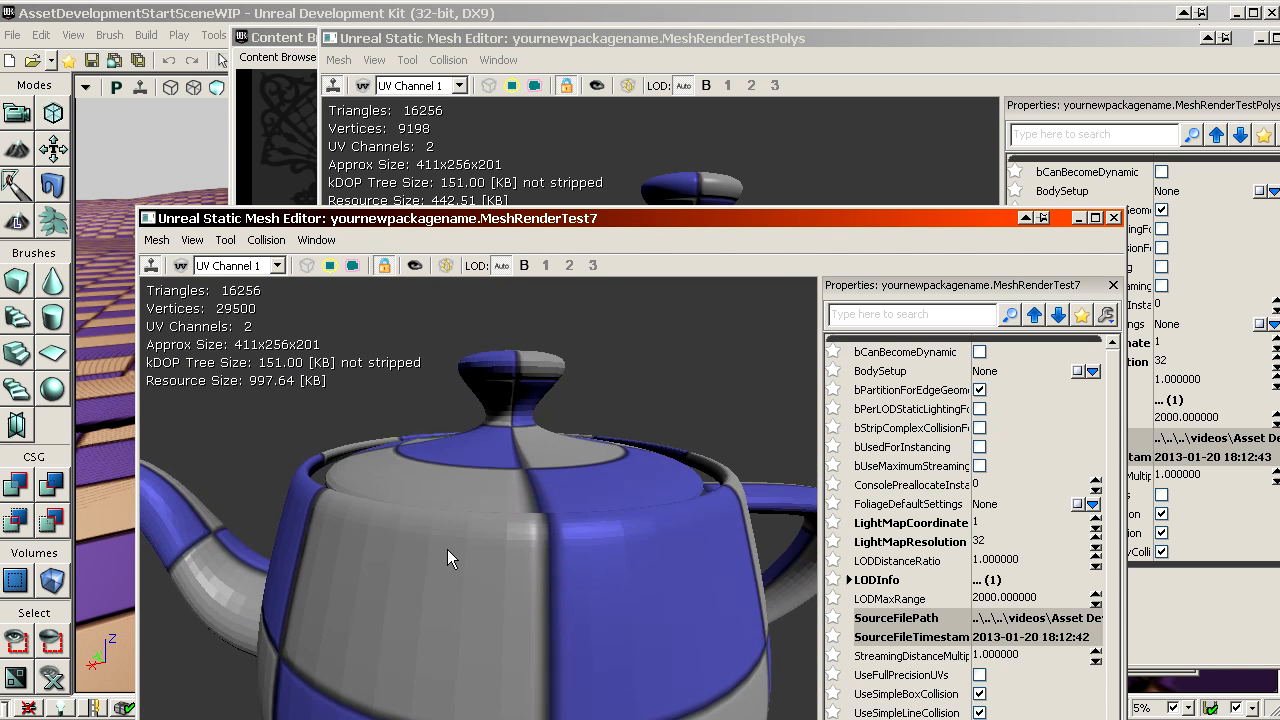
right_click_drag(447, 549, 447, 610)
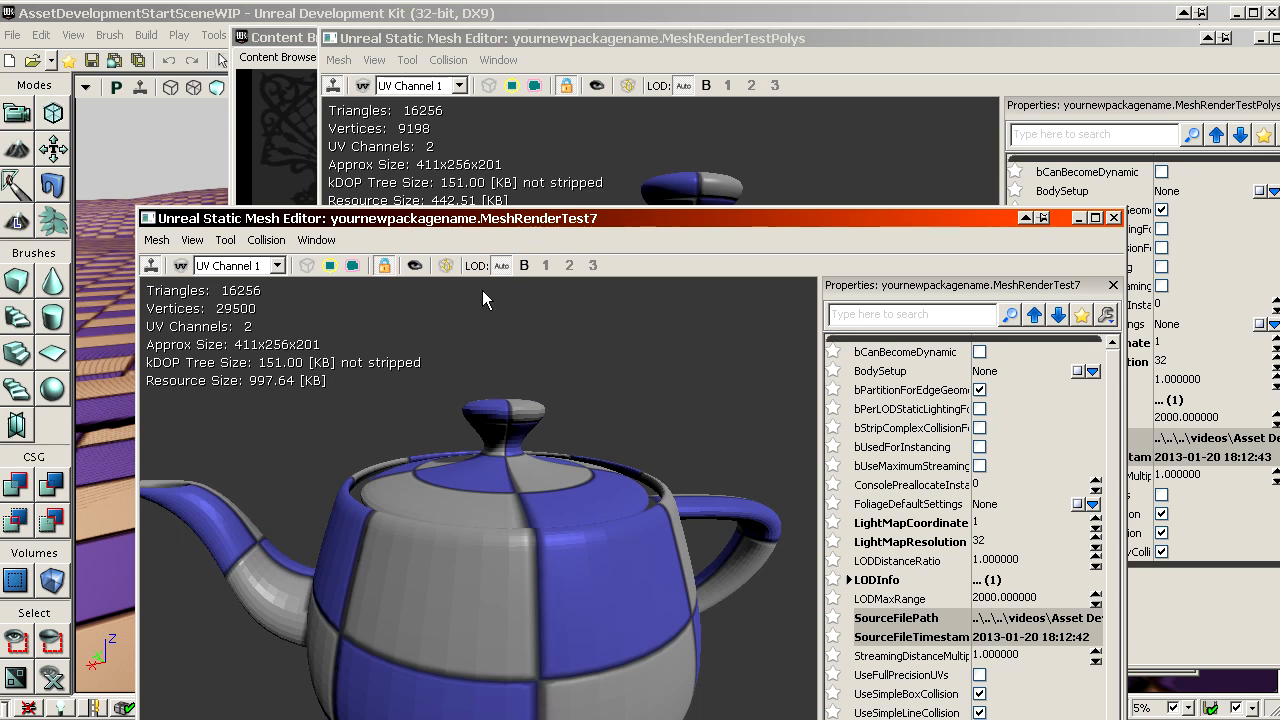
left_click(588, 151)
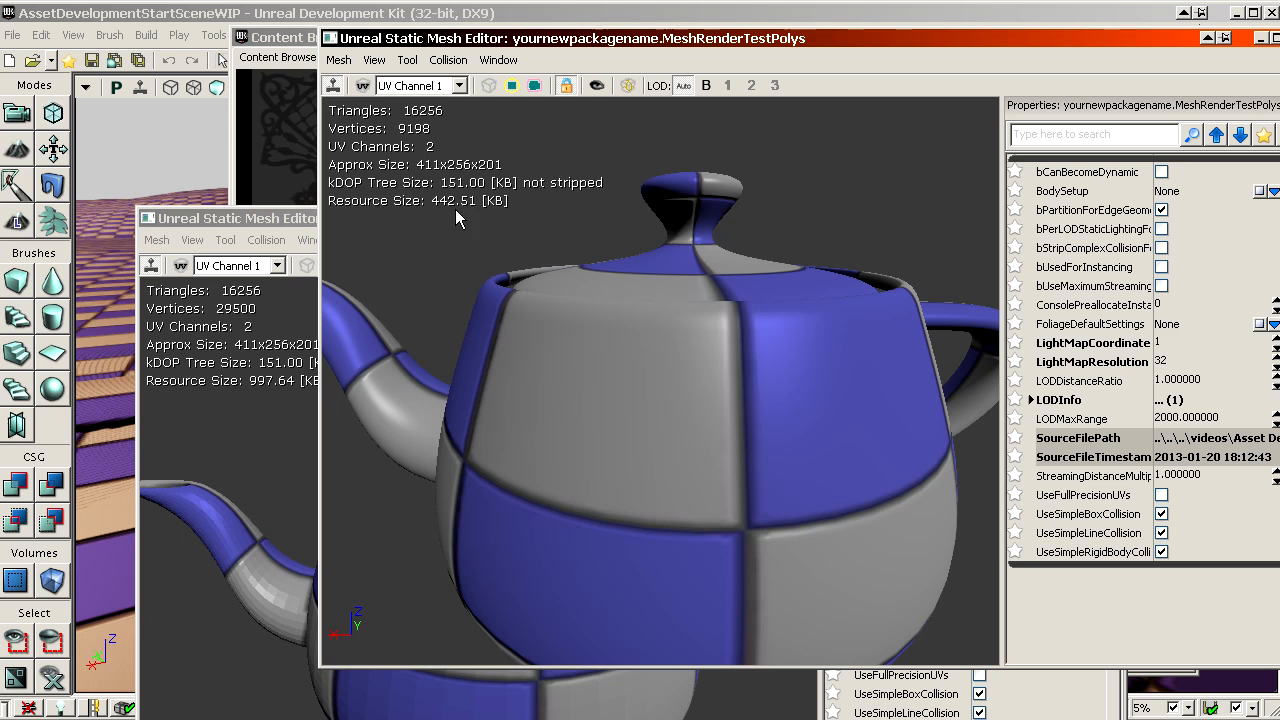
left_click(262, 400)
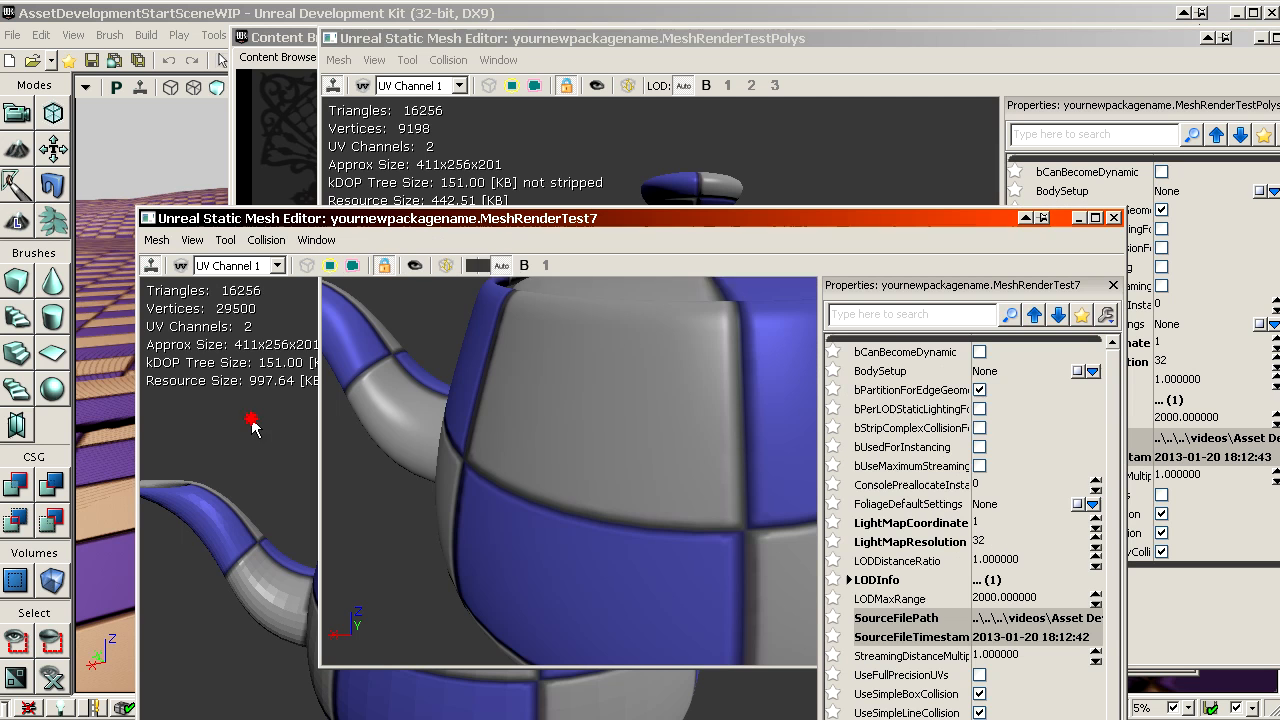
left_click_drag(254, 391, 440, 590)
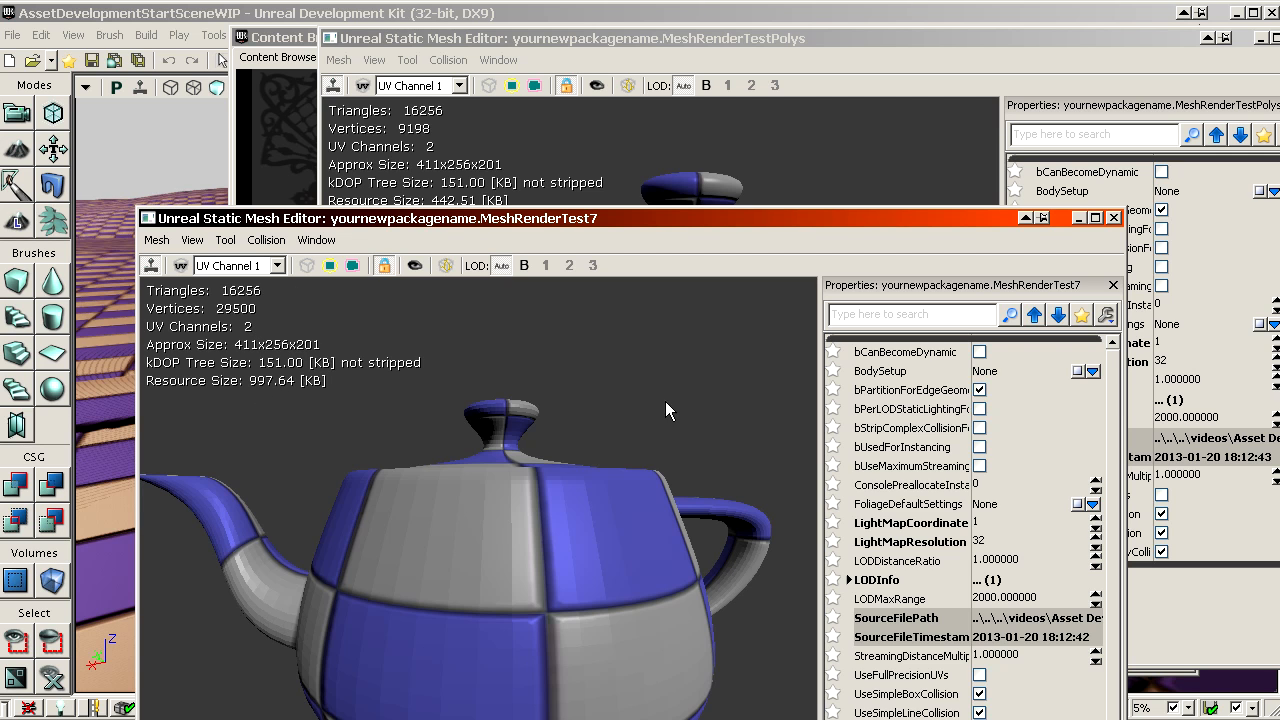
- Display the MeshRenderTest7 teapot in wireframe and clear the Calculator window out of the way
left_click(307, 265)
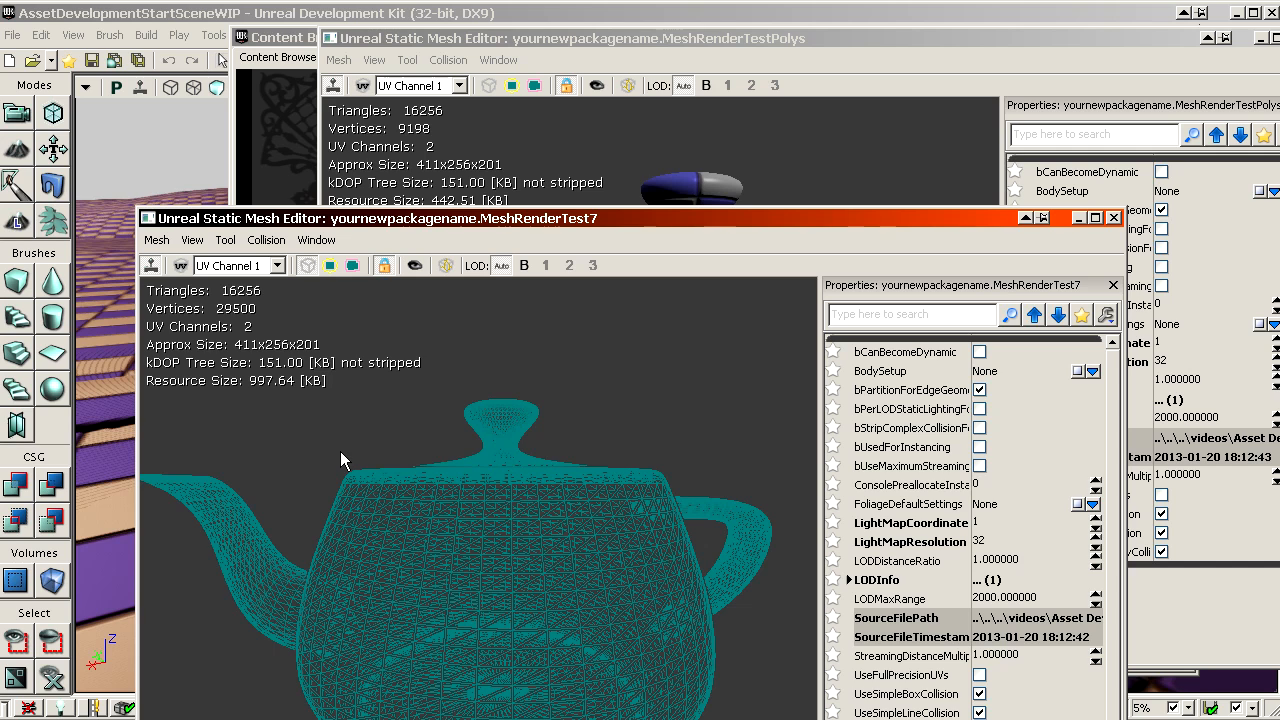
key("alt+Tab")
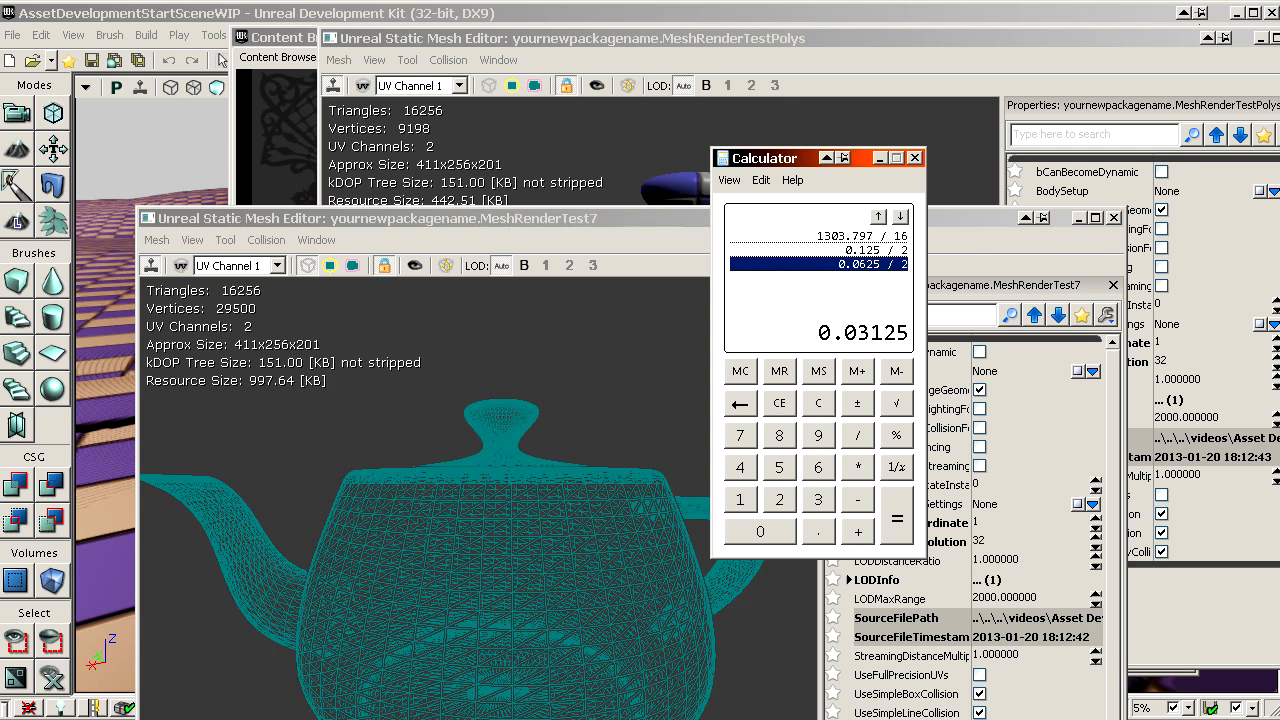
mouse_move(801, 150)
left_mouse_down()
mouse_move(1060, 569)
mouse_move(781, 97)
mouse_move(626, 162)
mouse_move(0, 170)
left_mouse_up()
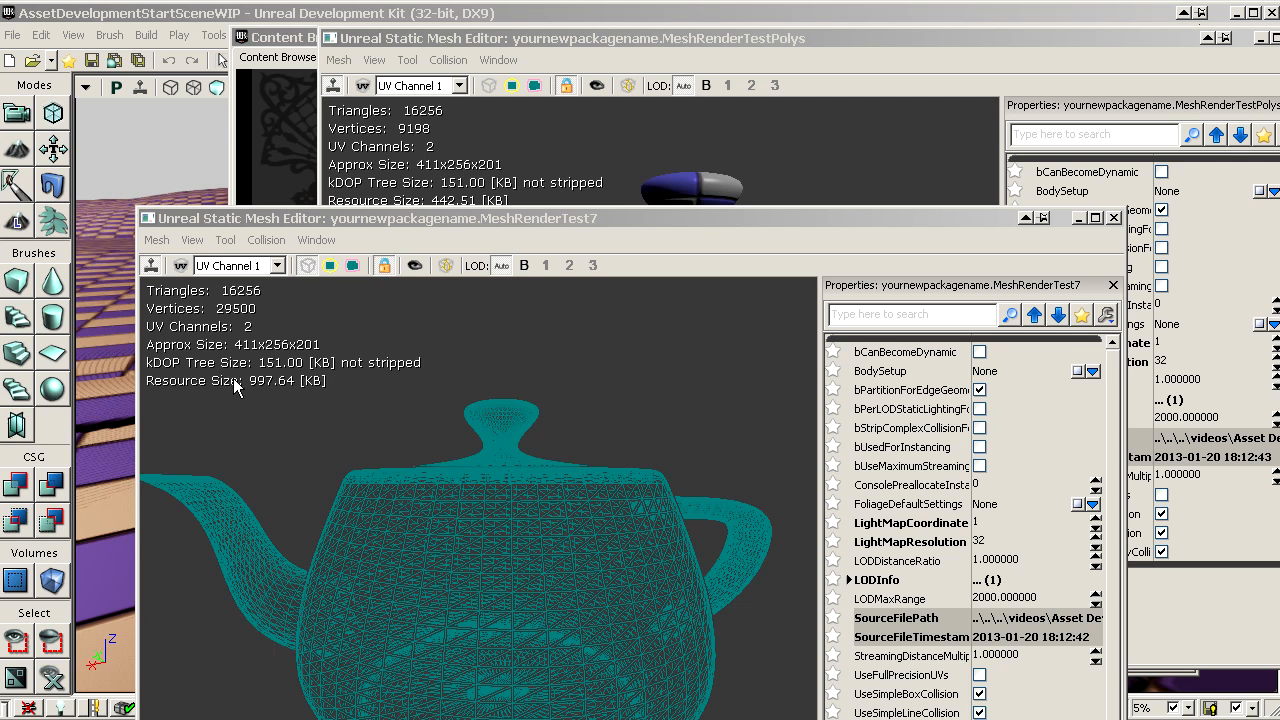
- Expand MeshRenderTest7's LODInfo down to the first element's settings and reposition the editor window so the whole mesh shows
left_click(884, 580)
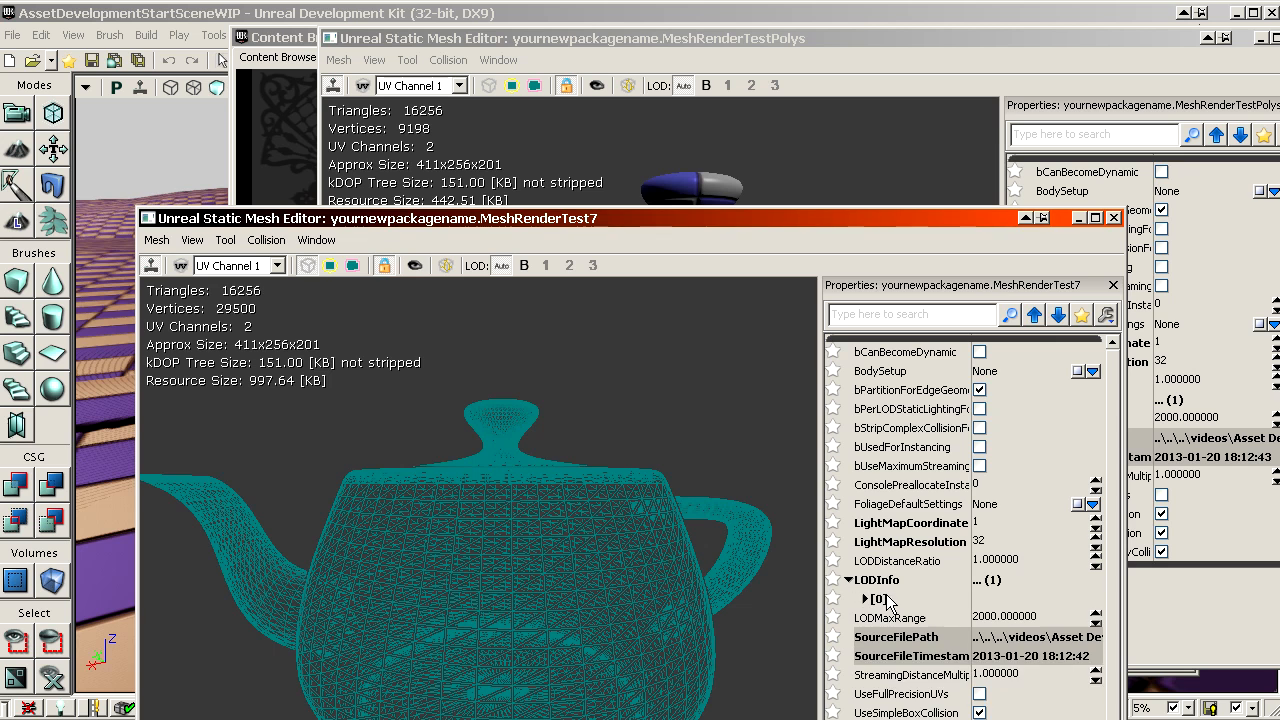
double_click(884, 580)
double_click(898, 618)
left_click_drag(514, 517, 672, 545)
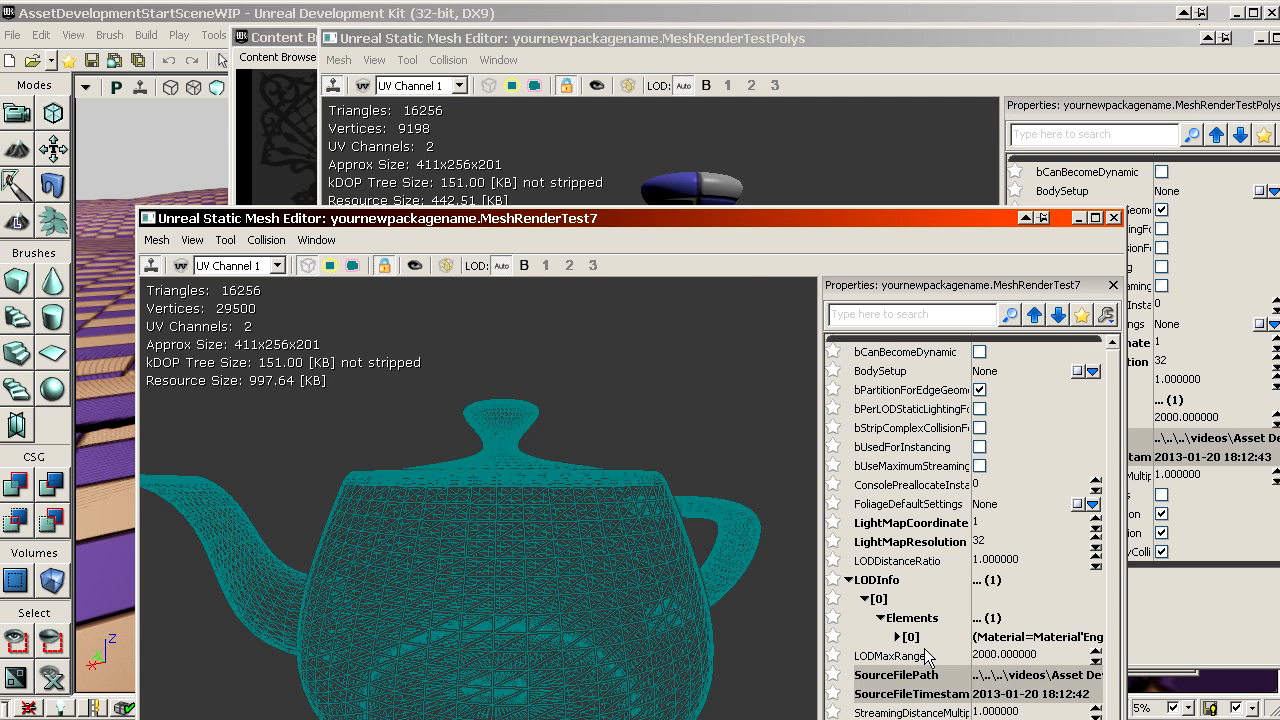
left_click_drag(741, 218, 761, 51)
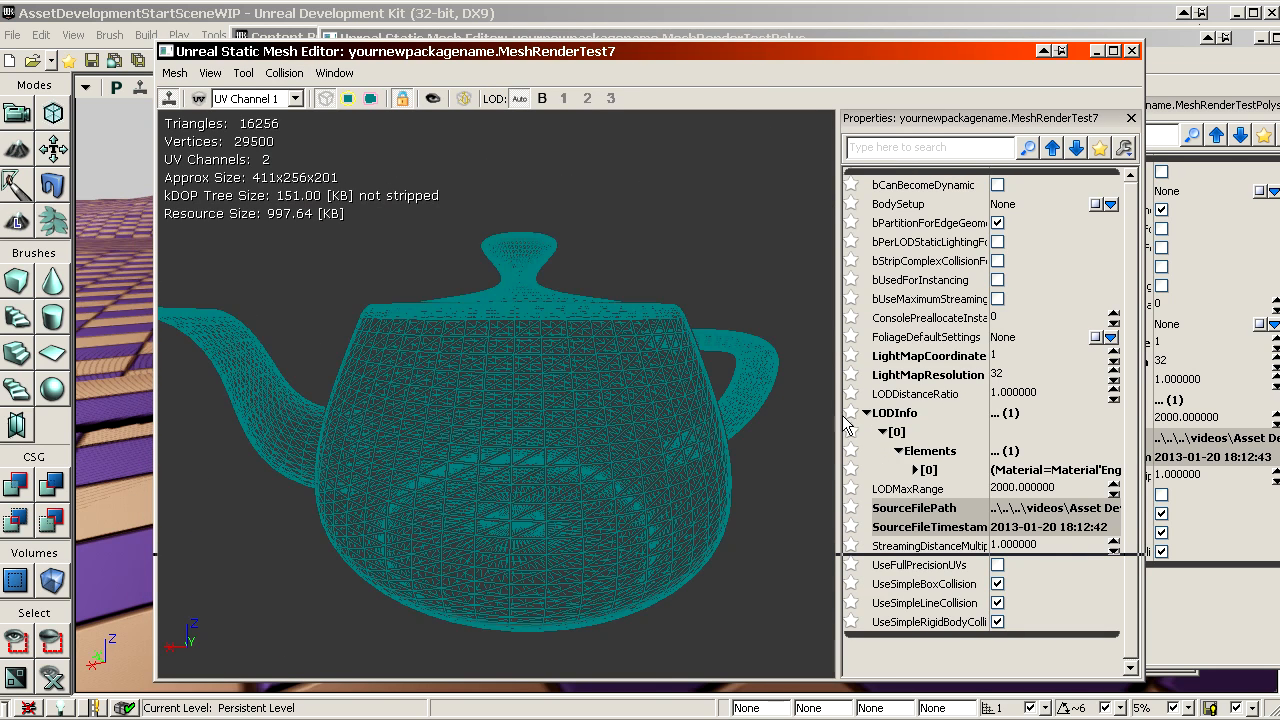
left_click(916, 469)
- Look over the simplified collision options, and widen the property name column so bEnableCollision is fully readable
left_click(284, 73)
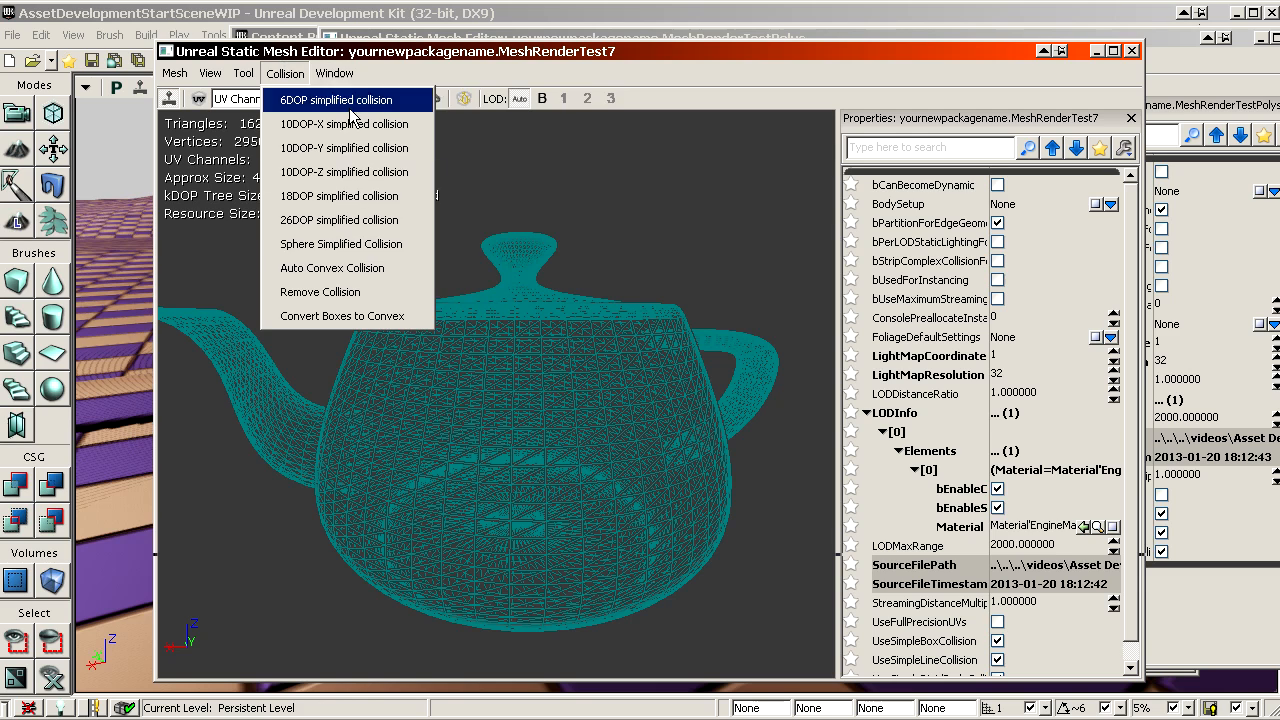
left_click(398, 66)
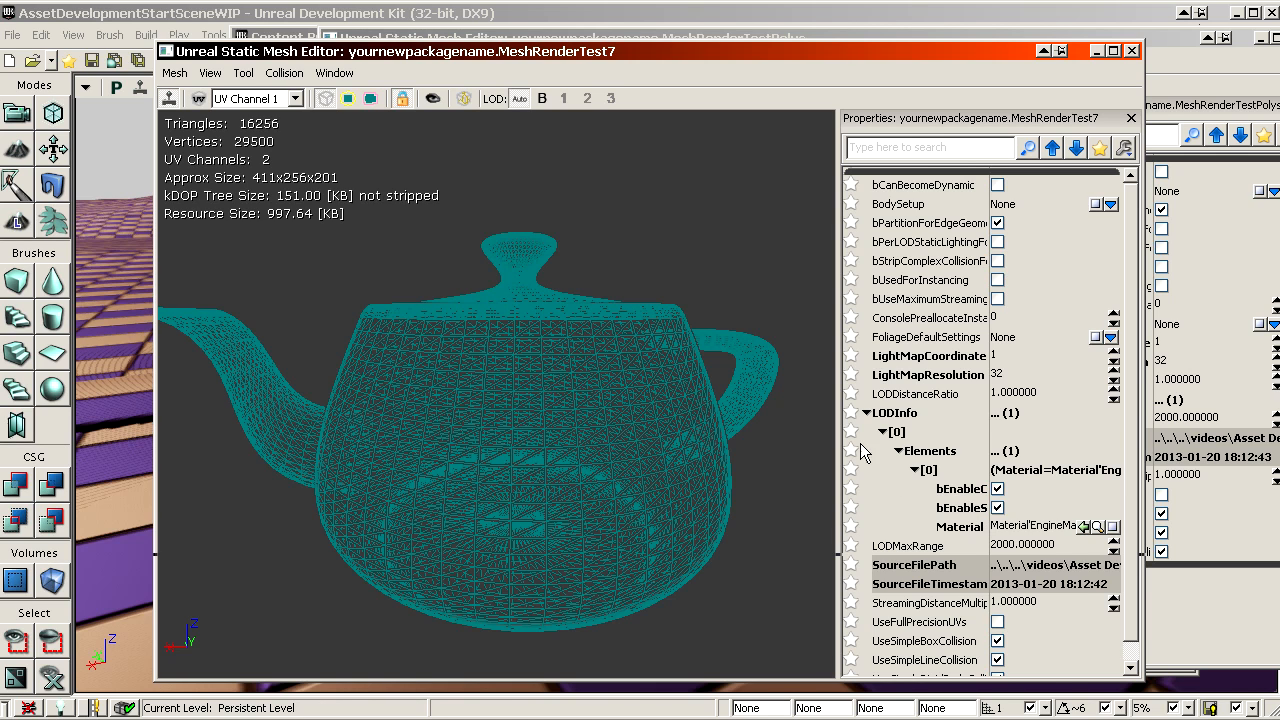
left_click_drag(988, 378, 1022, 378)
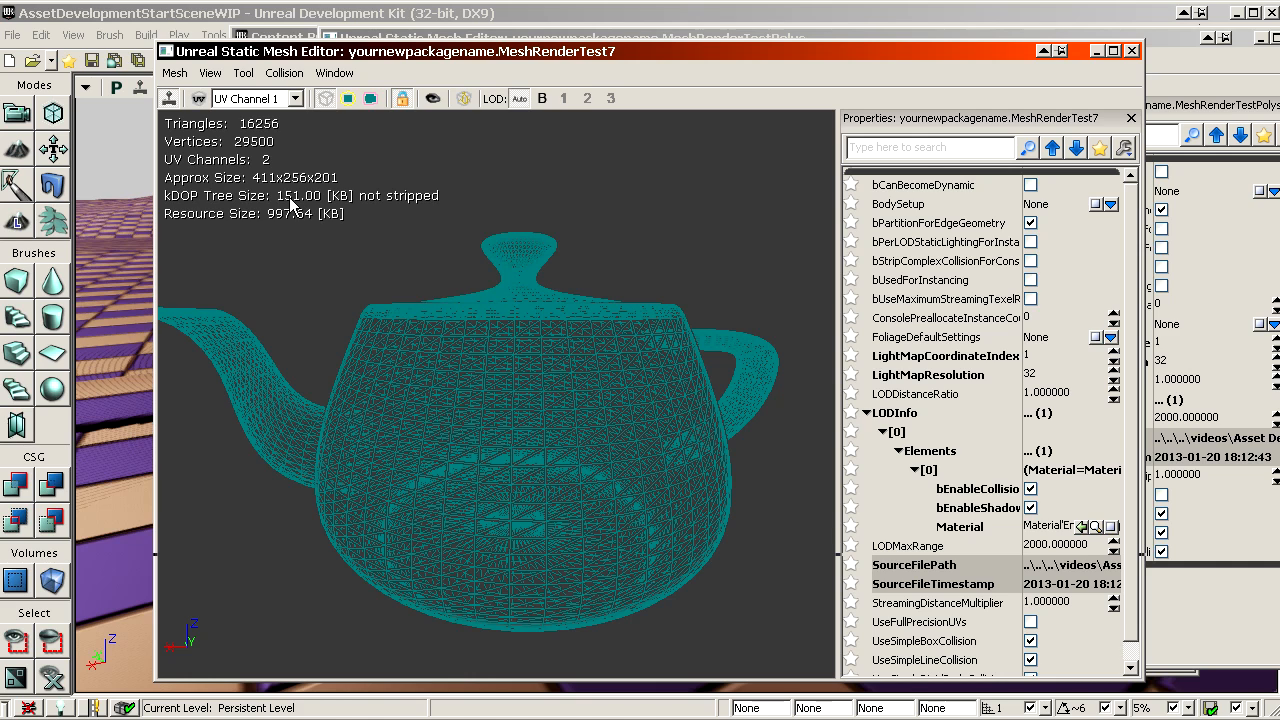
left_click(976, 510)
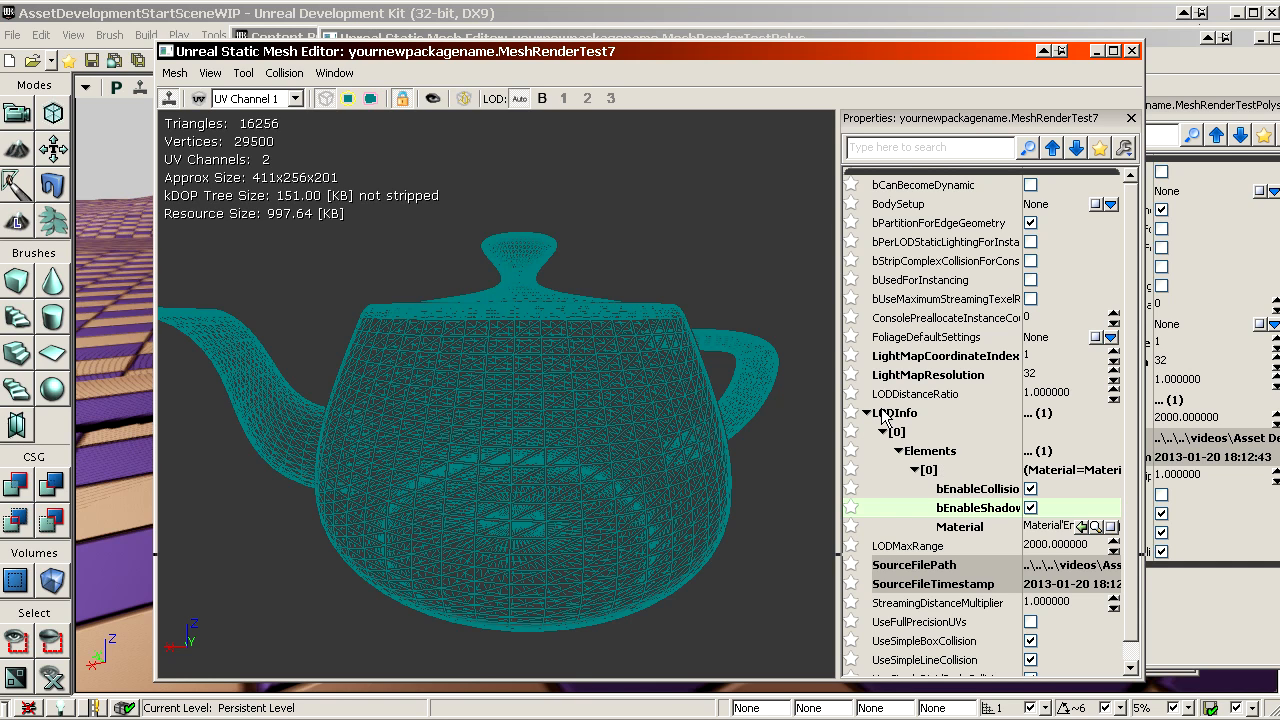
left_click(994, 489)
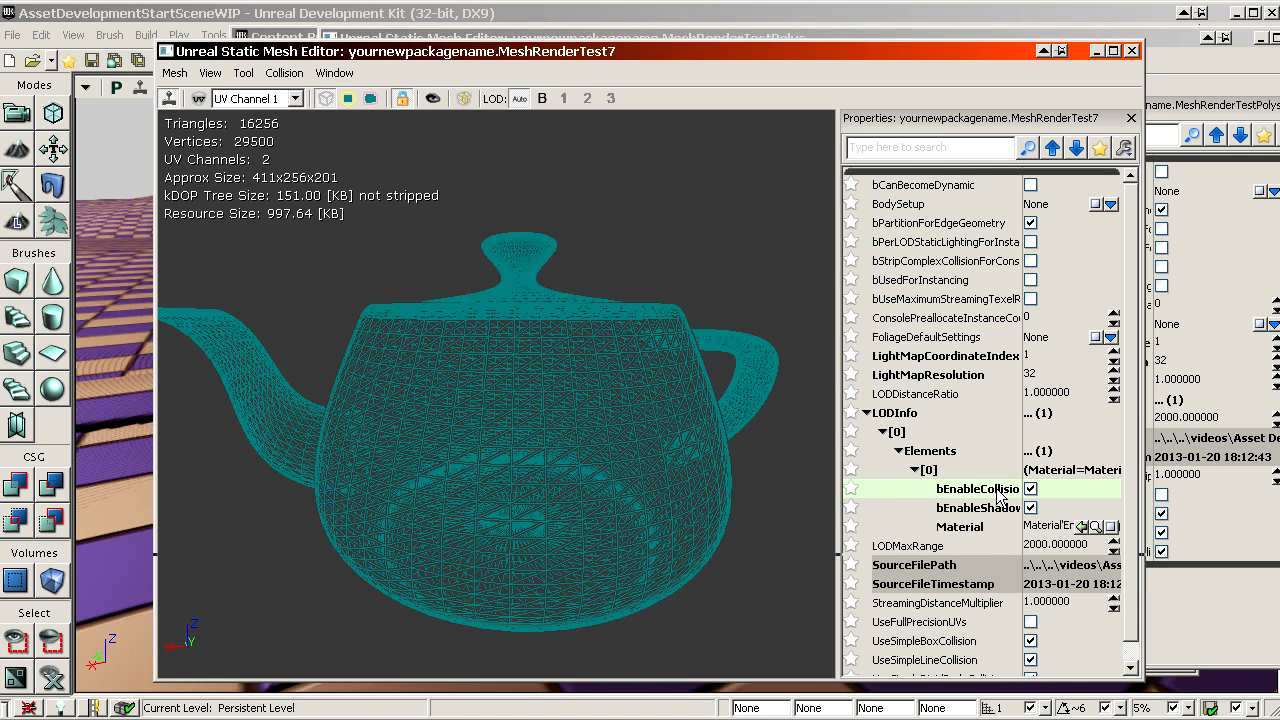
left_click_drag(1022, 448, 1050, 452)
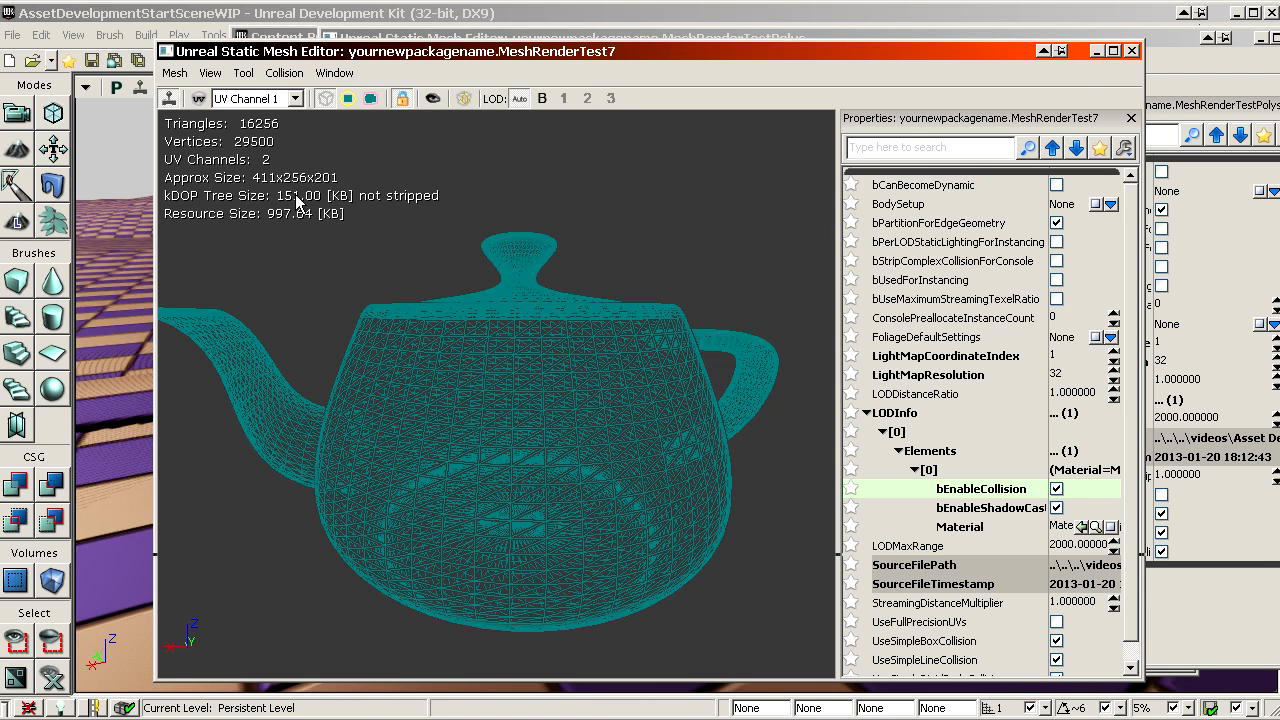
- Compare the resource size and memory use of MeshRenderTest7 and MeshRenderTestPolys in the Content Browser
left_click_drag(495, 57, 283, 187)
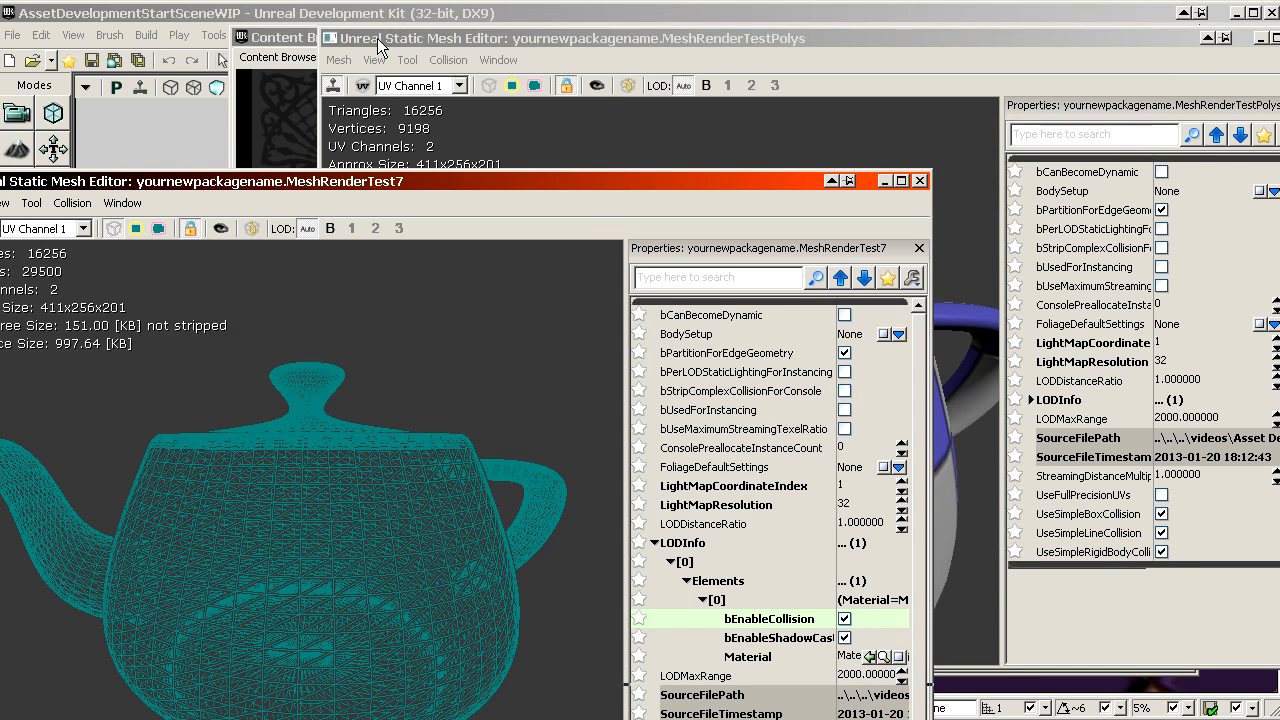
left_click(275, 37)
mouse_move(907, 370)
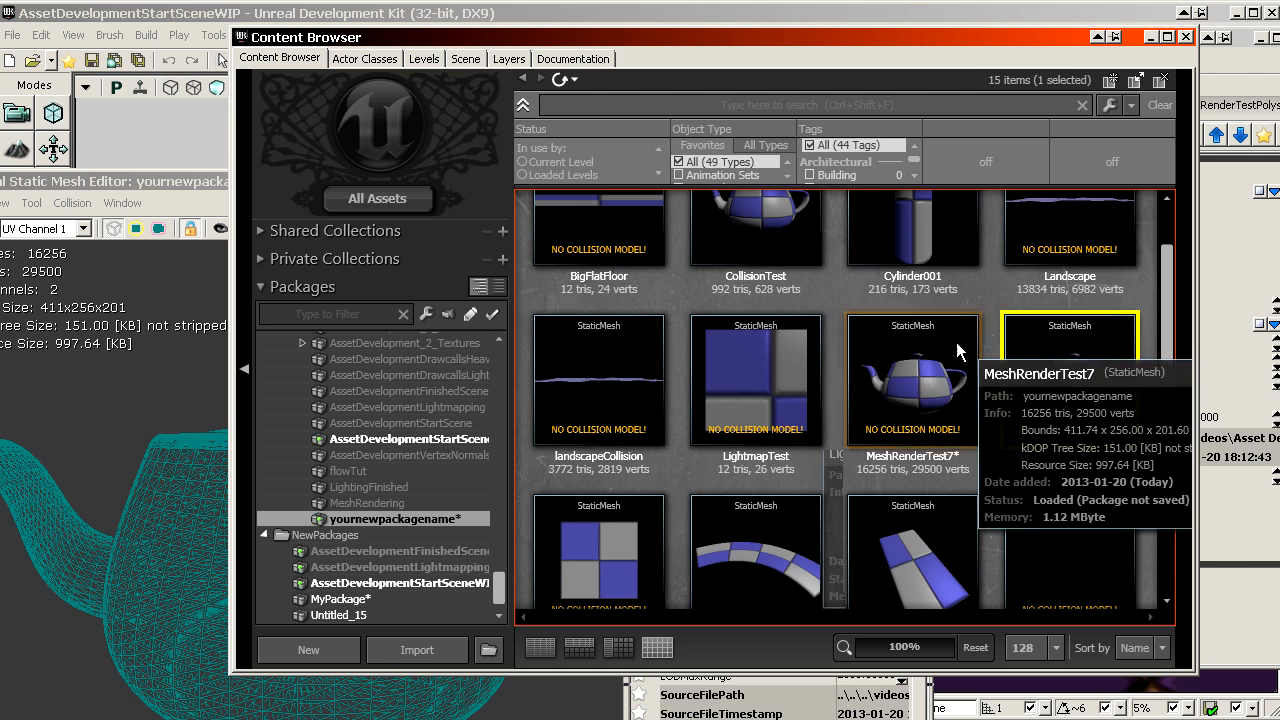
mouse_move(1015, 345)
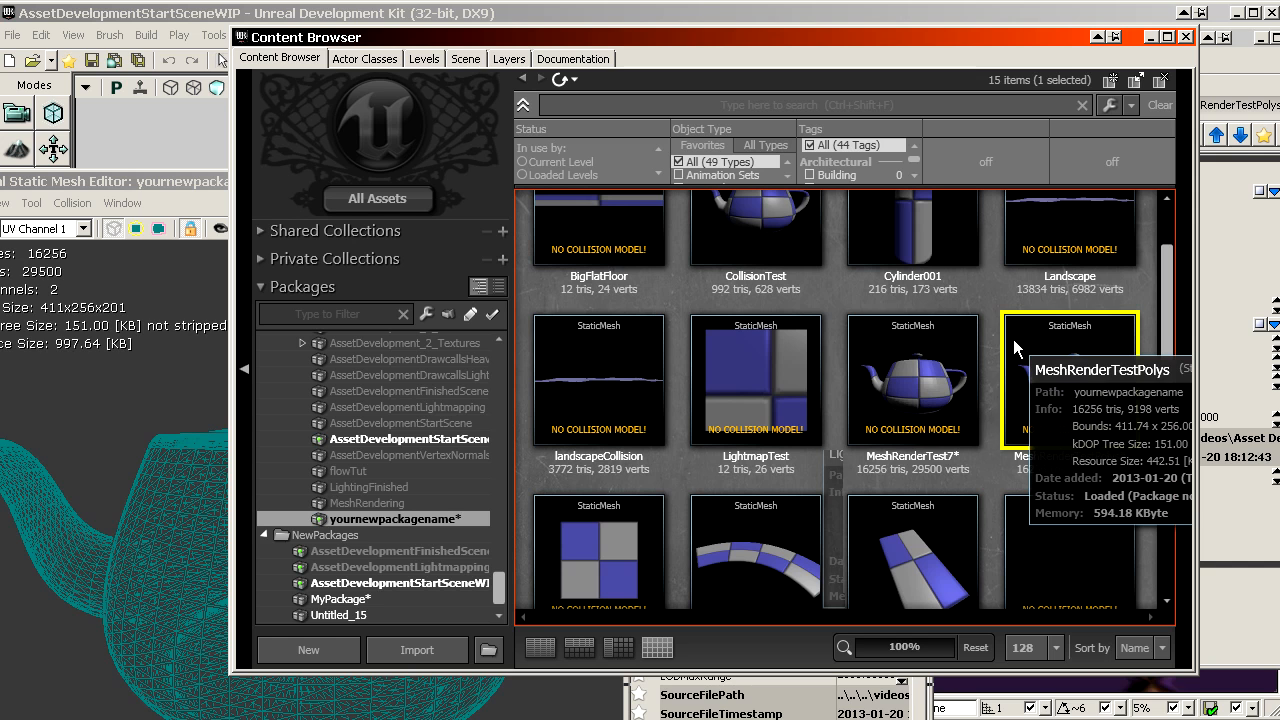
mouse_move(916, 343)
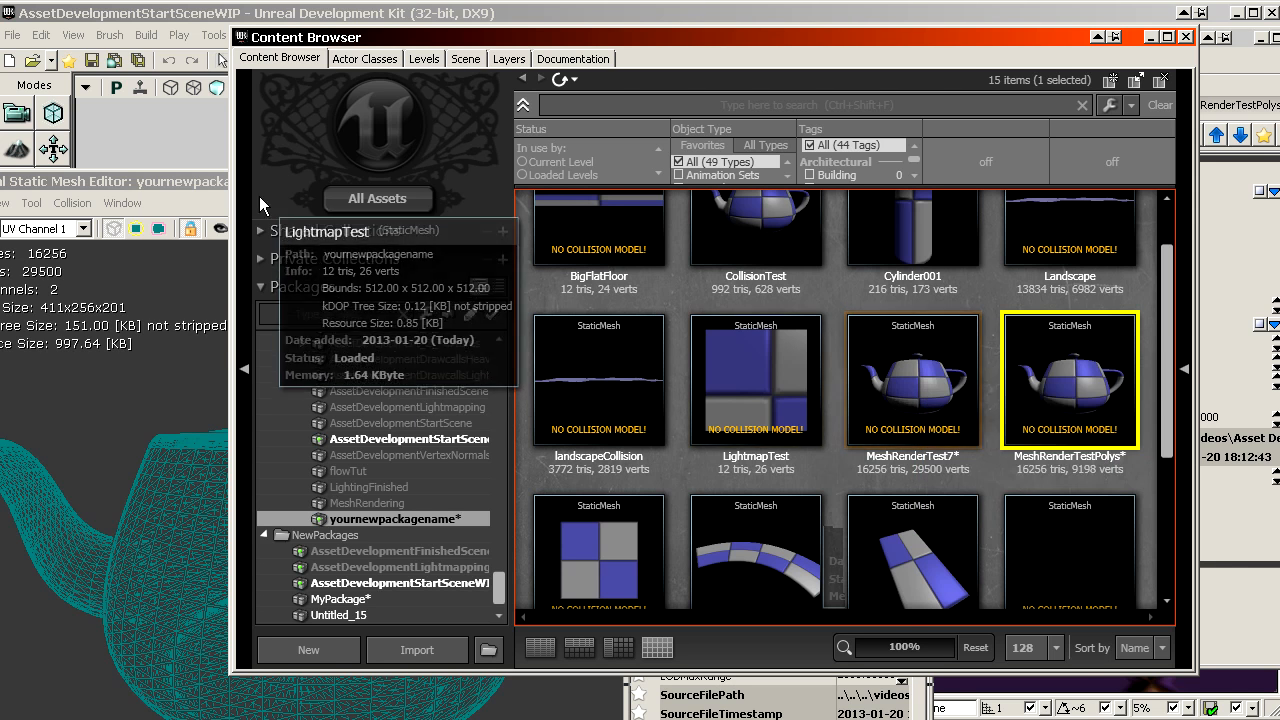
- Bring the MeshRenderTest7 editor back into view and disable bEnableCollision for its first LOD element
left_click(208, 182)
left_click_drag(208, 182, 380, 92)
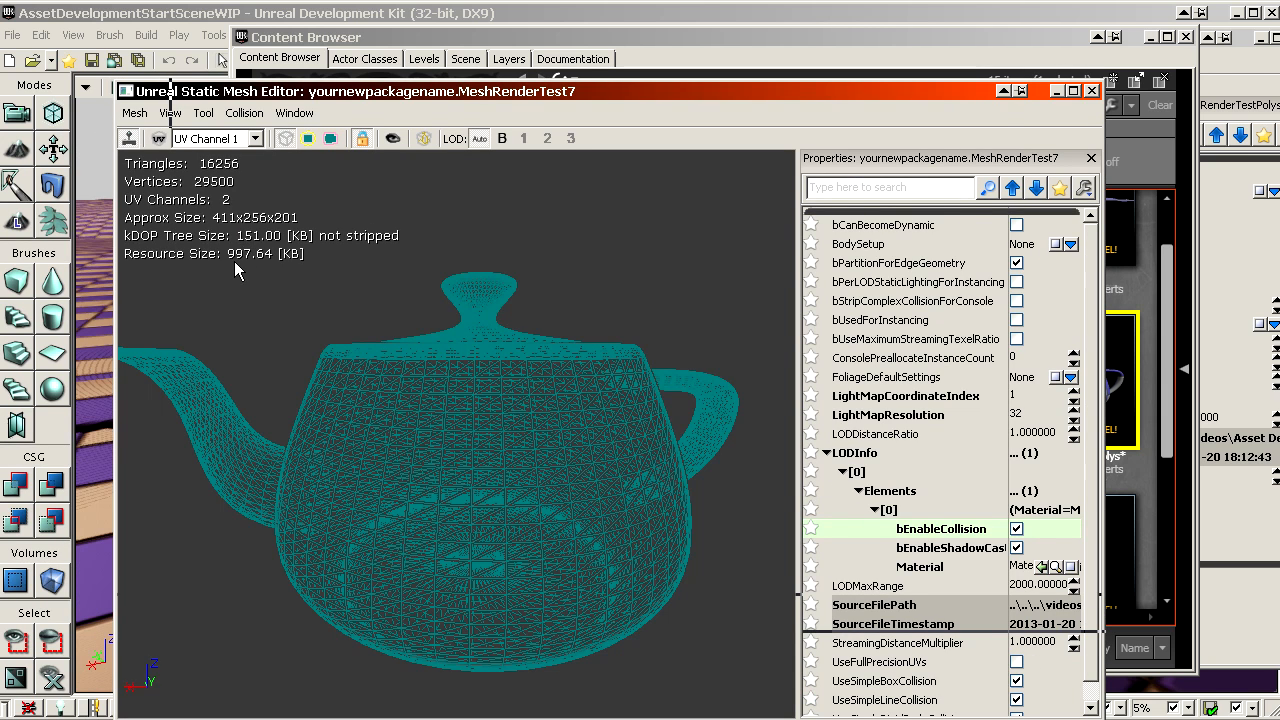
left_click_drag(457, 94, 348, 125)
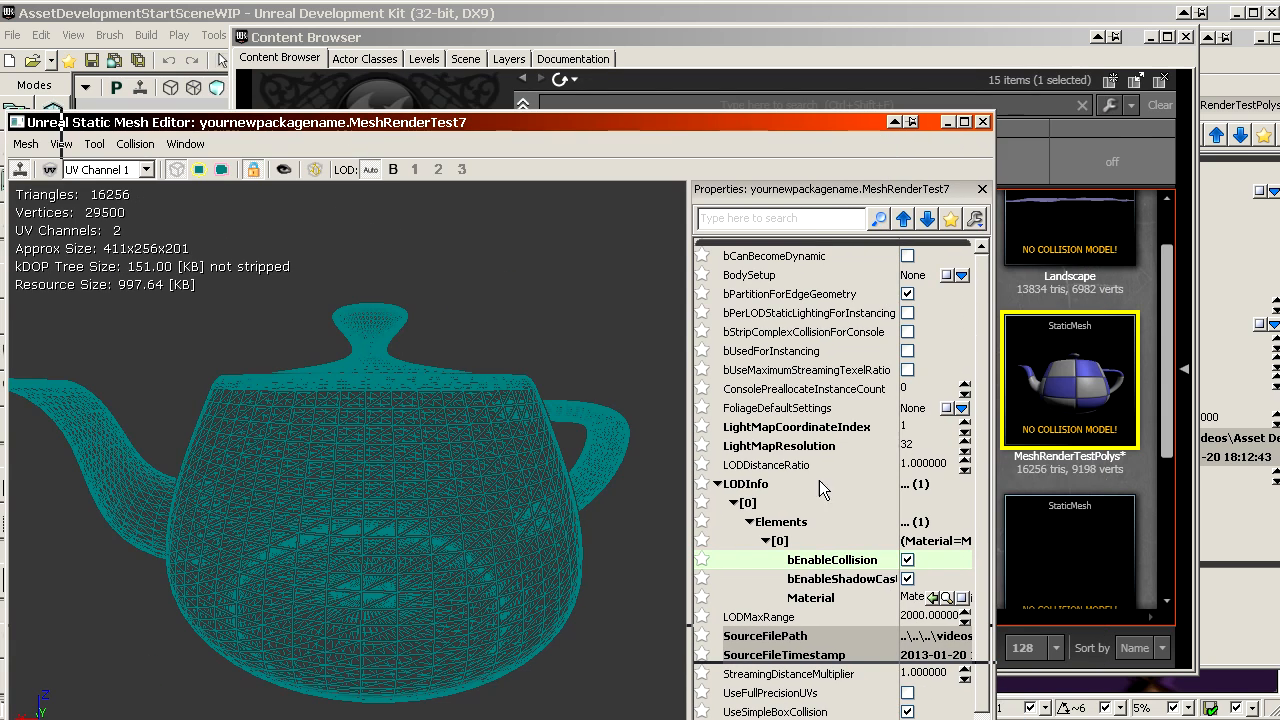
left_click(907, 560)
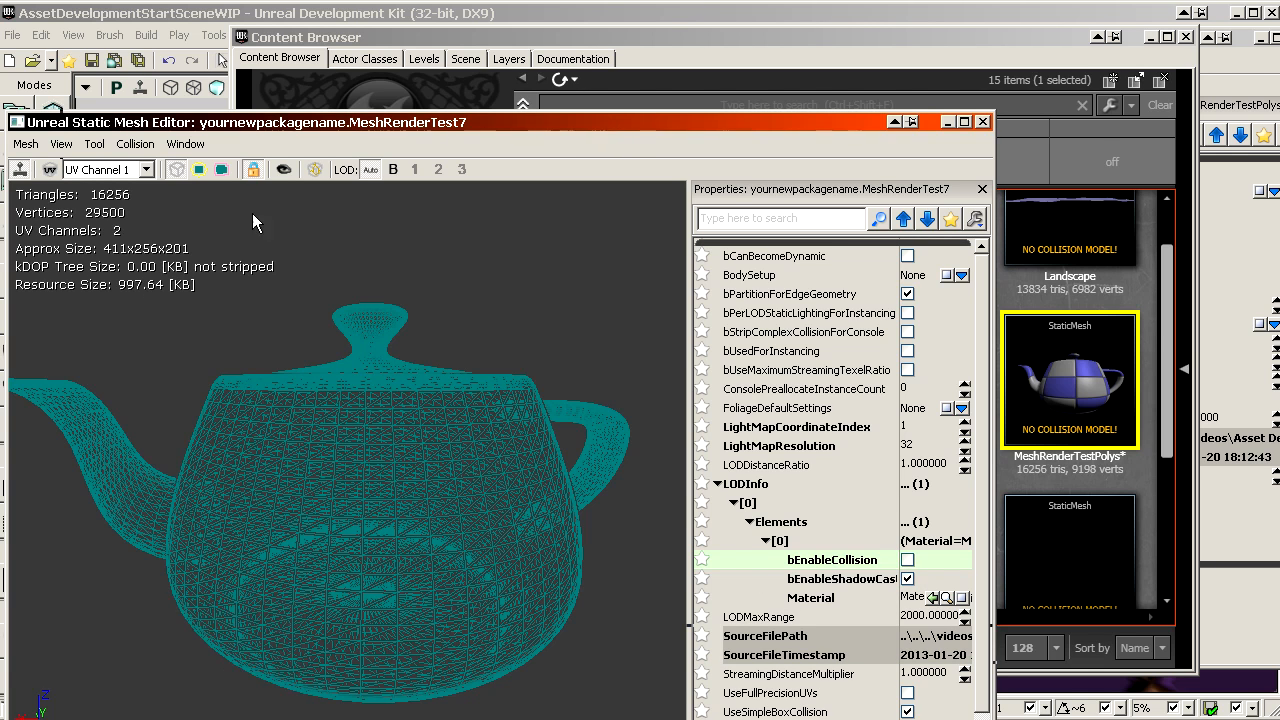
- Check MeshRenderTest7's memory use in the Content Browser with collision disabled, and return to its mesh editor
left_click(566, 37)
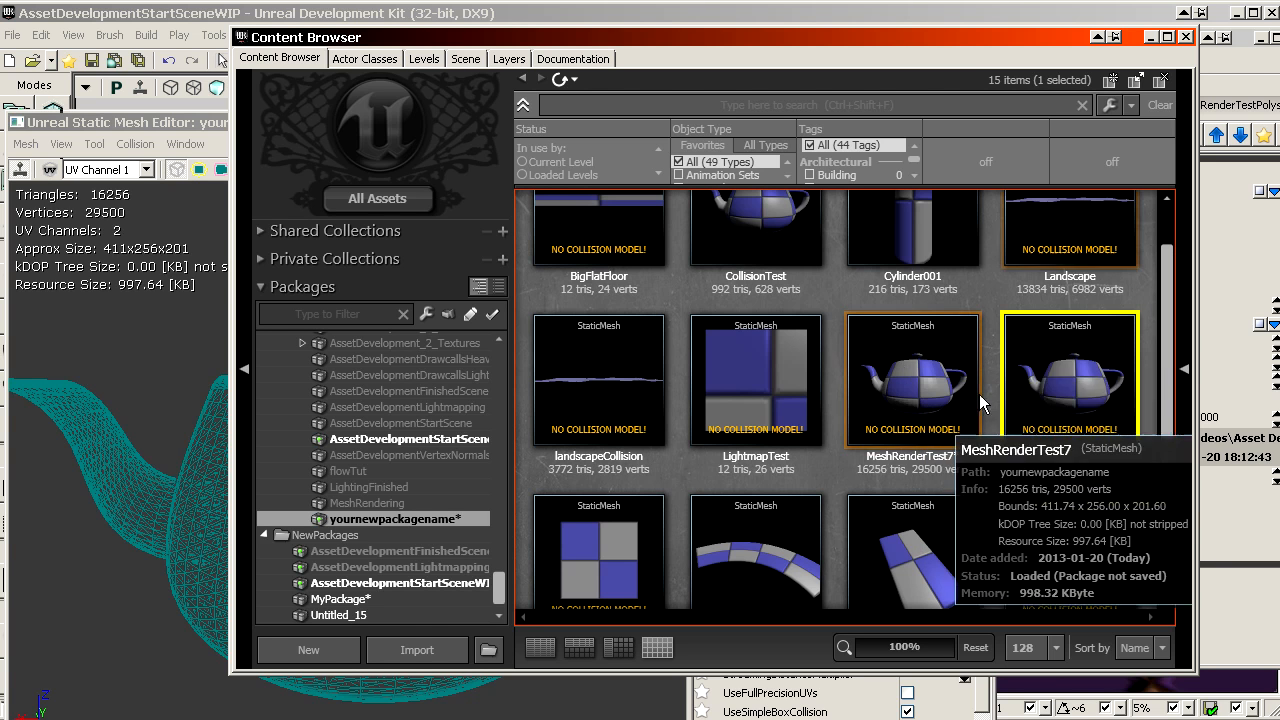
left_click_drag(133, 125, 240, 55)
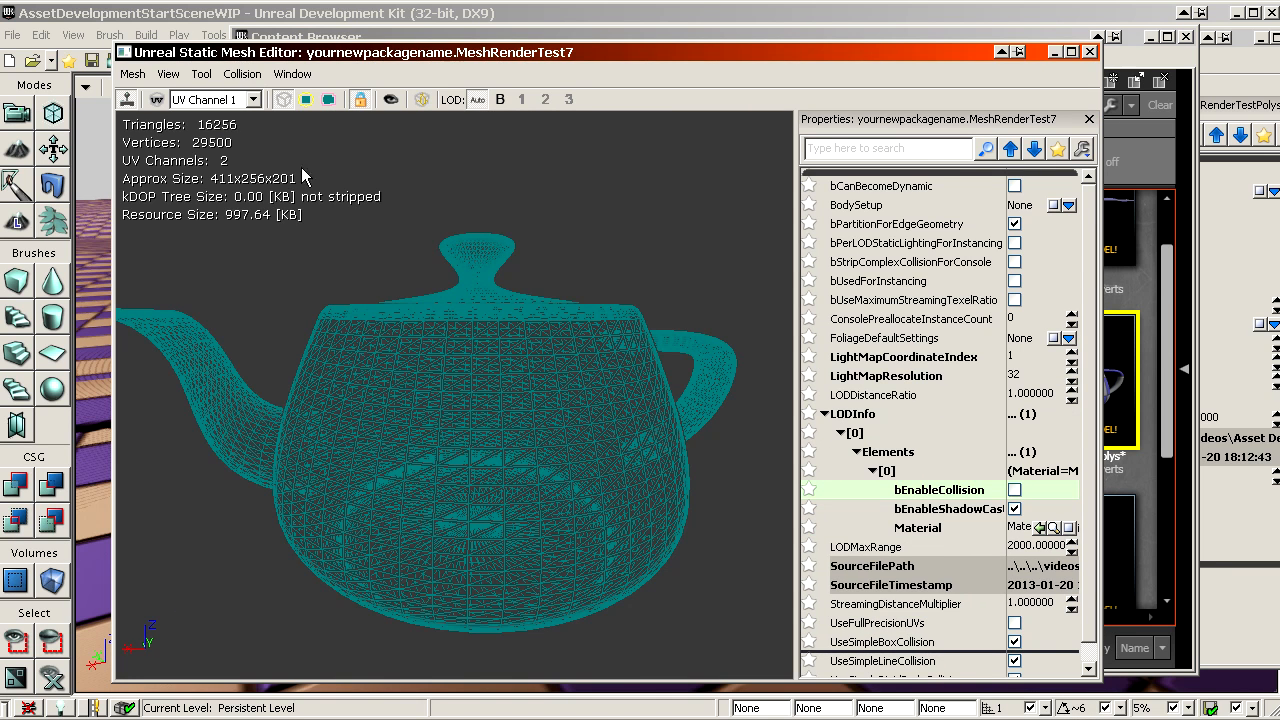